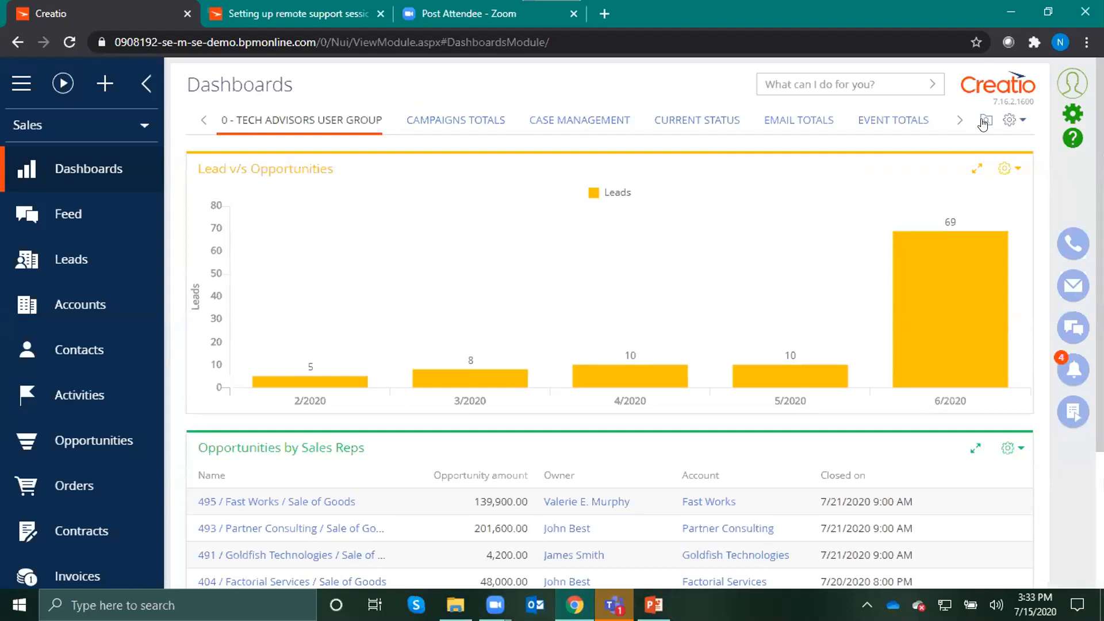
# Search the dashboards for "KP" and try to open the KPIs dashboard
pyautogui.click(985, 122)
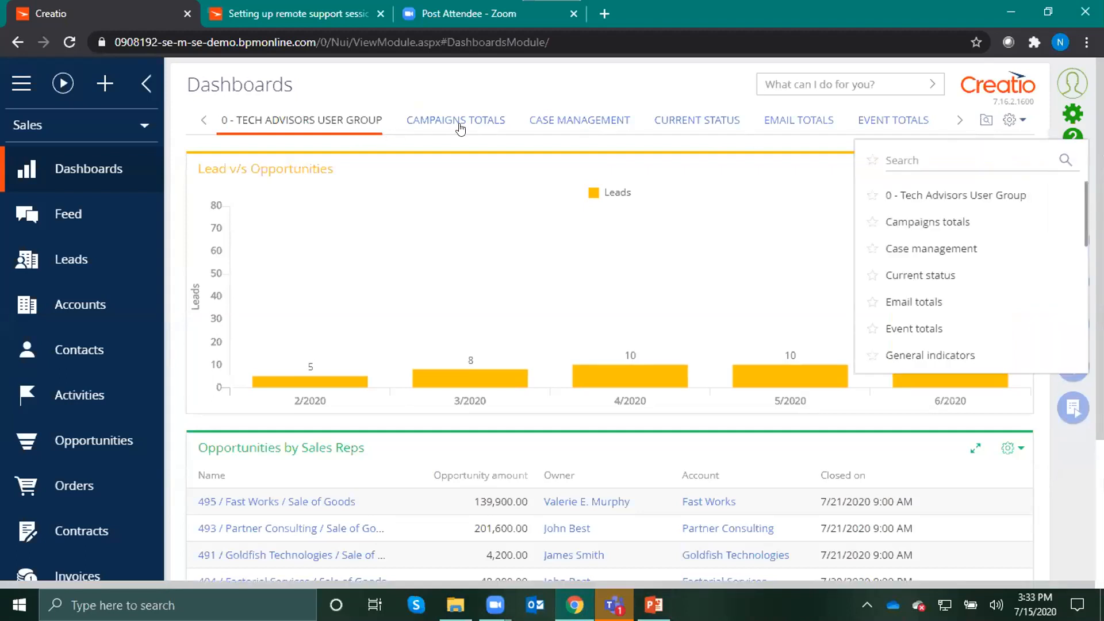
pyautogui.click(891, 161)
pyautogui.write('KP')
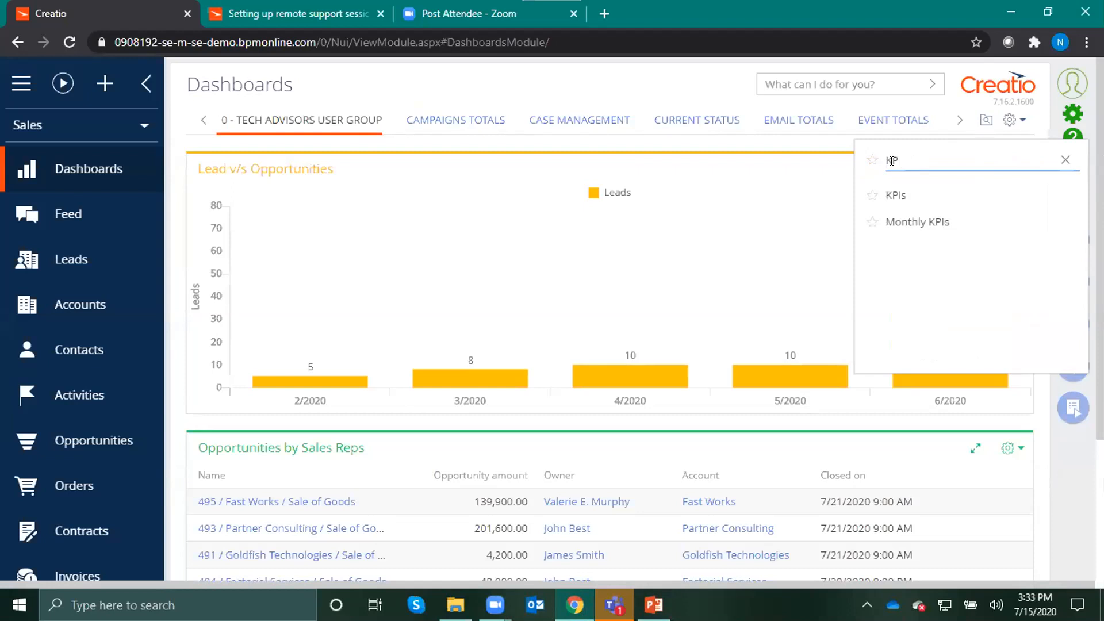
pyautogui.click(898, 196)
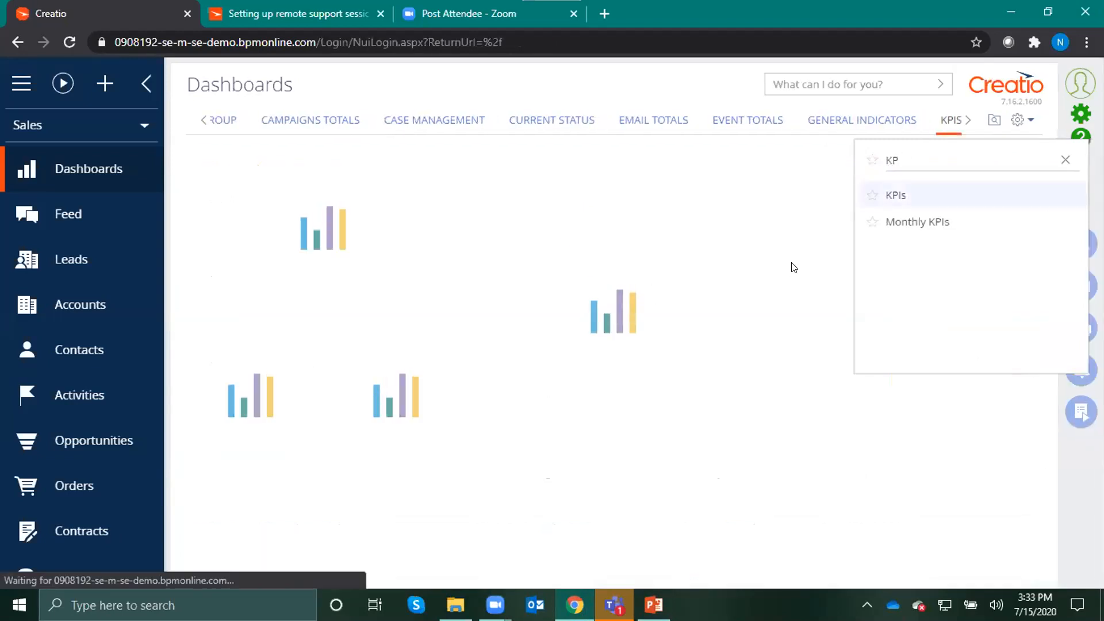
pyautogui.click(305, 359)
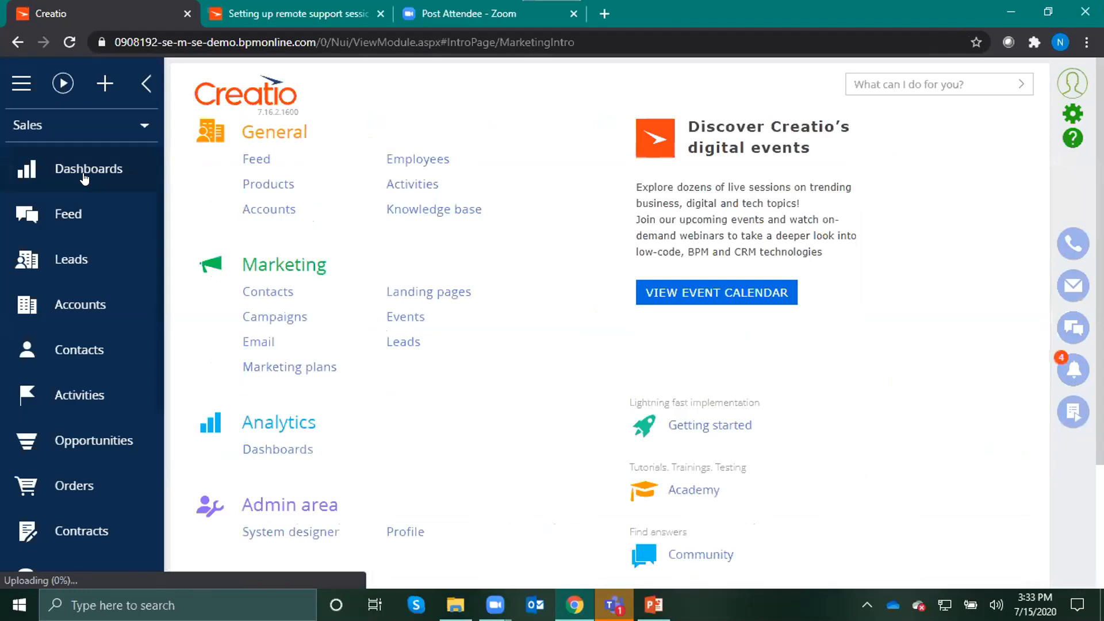
# Return to the Dashboards section, search for "KPI" and open the KPIs dashboard
pyautogui.click(85, 172)
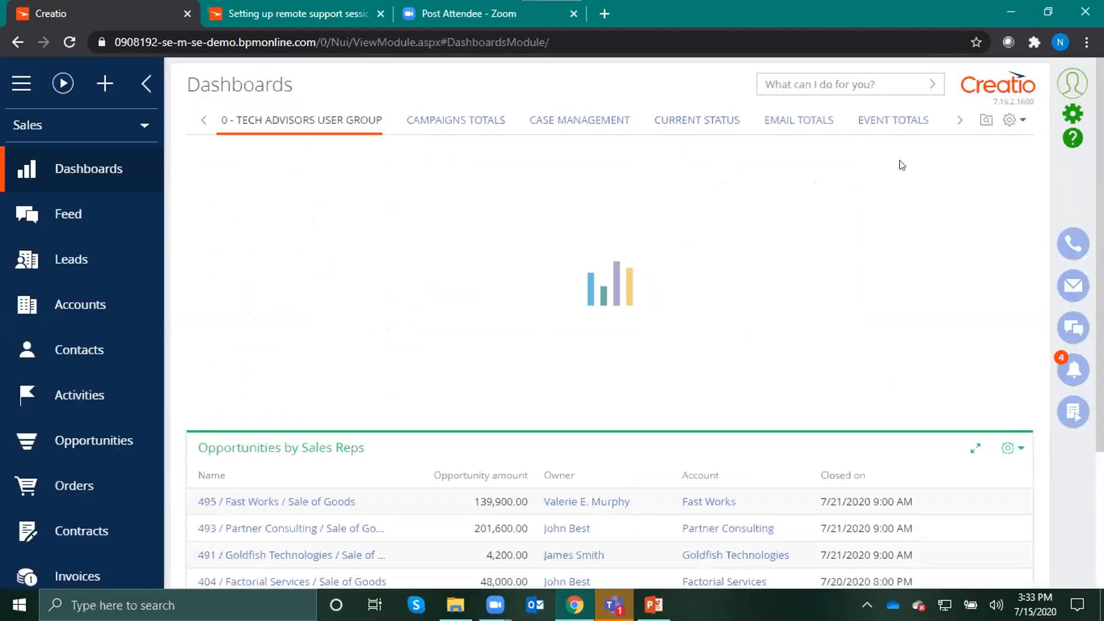
pyautogui.click(986, 119)
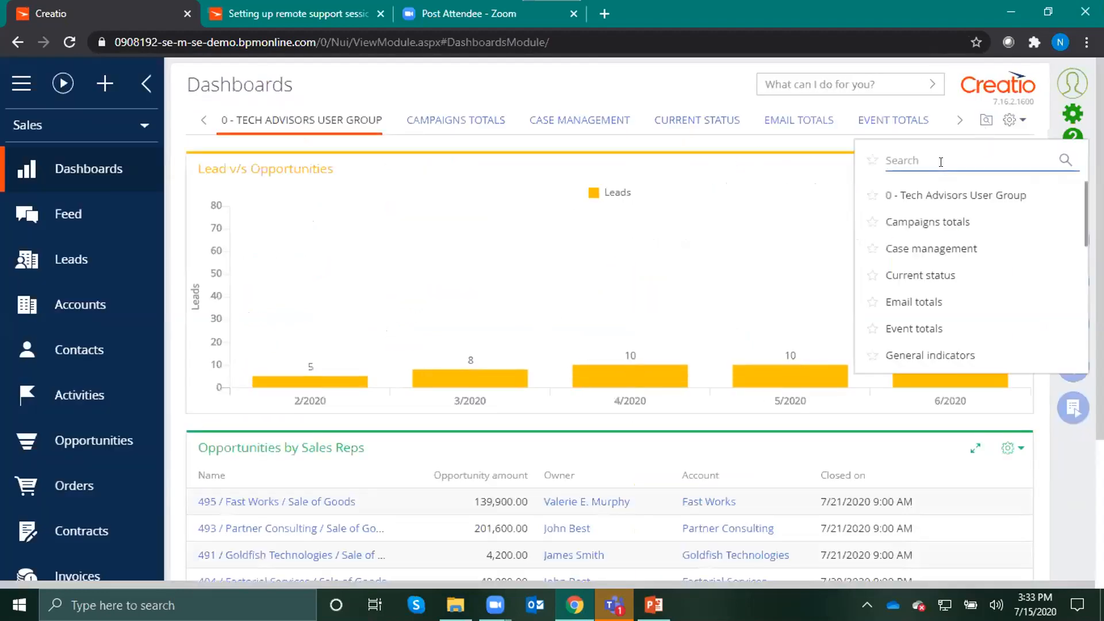
pyautogui.write('KPI')
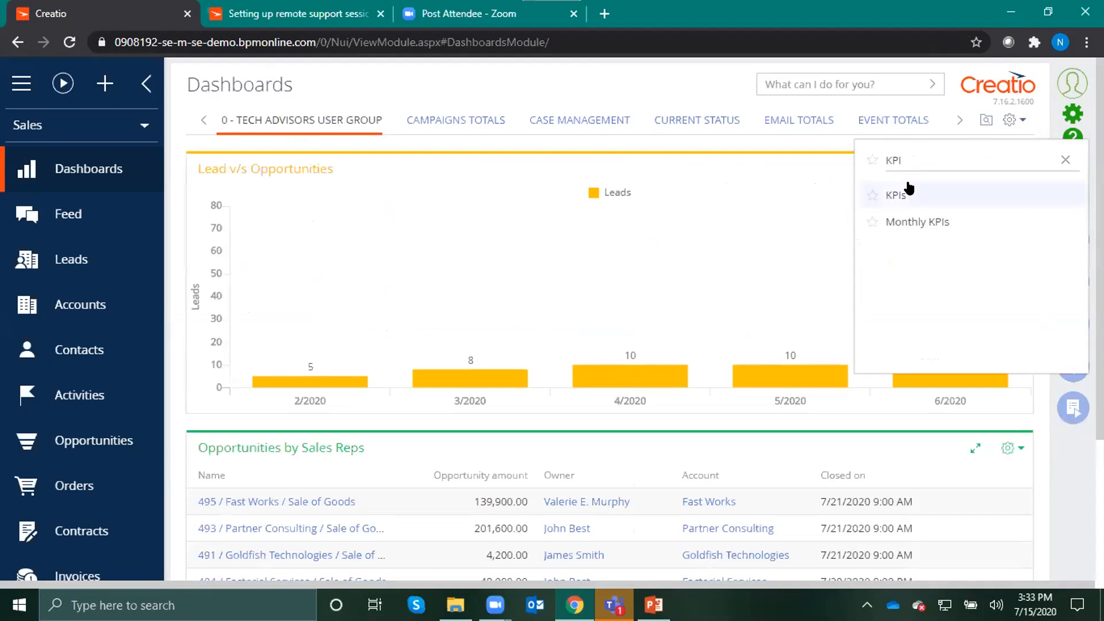
pyautogui.click(908, 193)
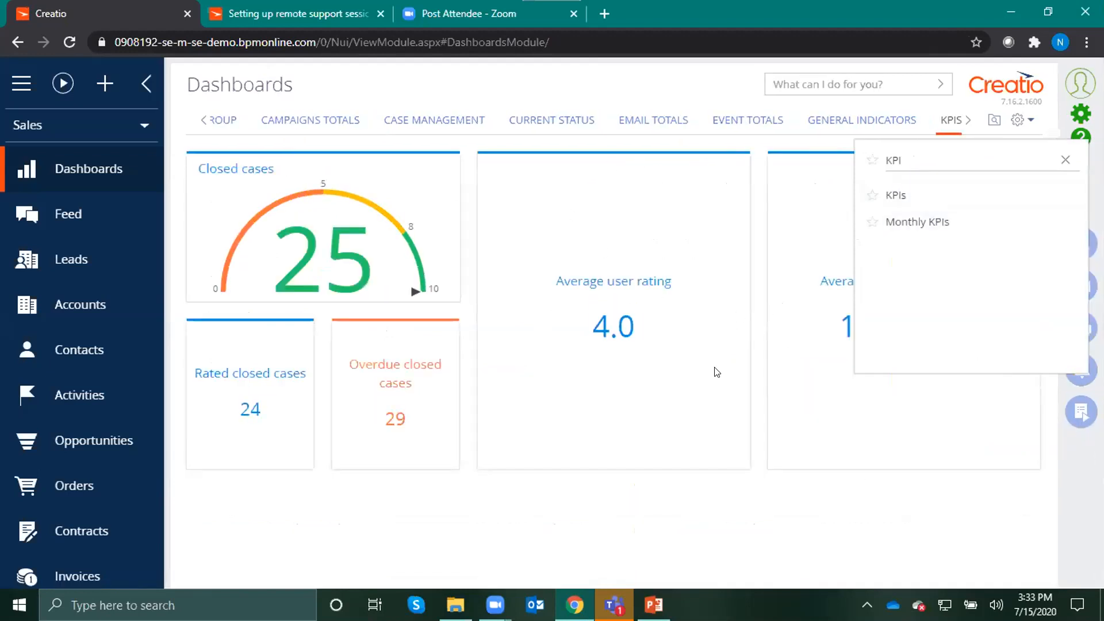
# View the Monthly KPIs dashboard, and search for "0" to return to the 0 - Tech Advisors User Group dashboard
pyautogui.moveTo(912, 168); pyautogui.dragTo(872, 169)
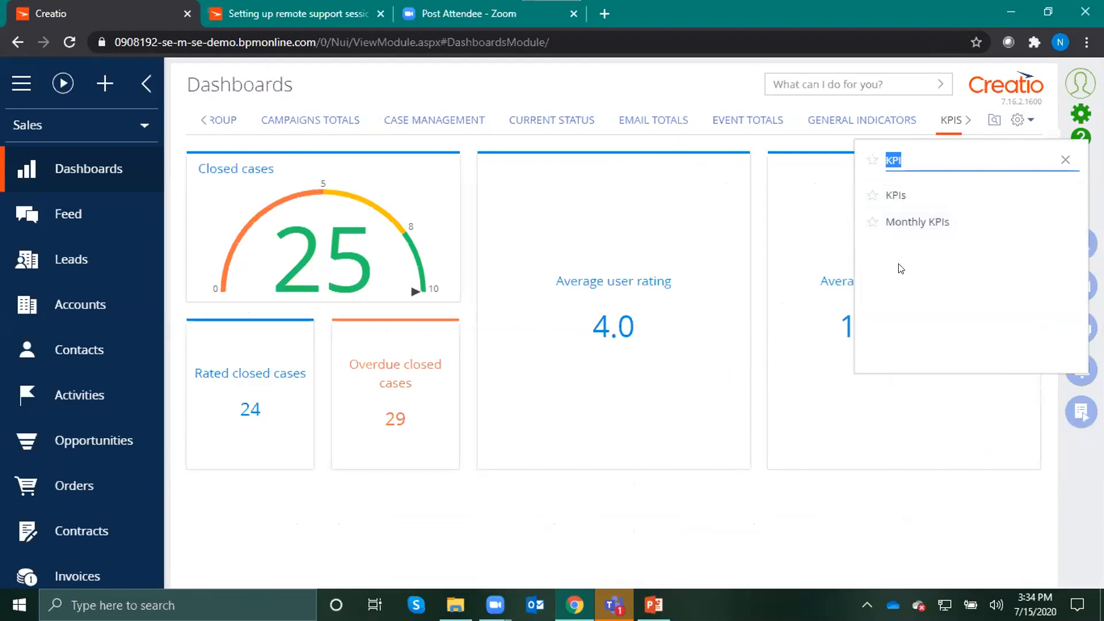
pyautogui.click(899, 221)
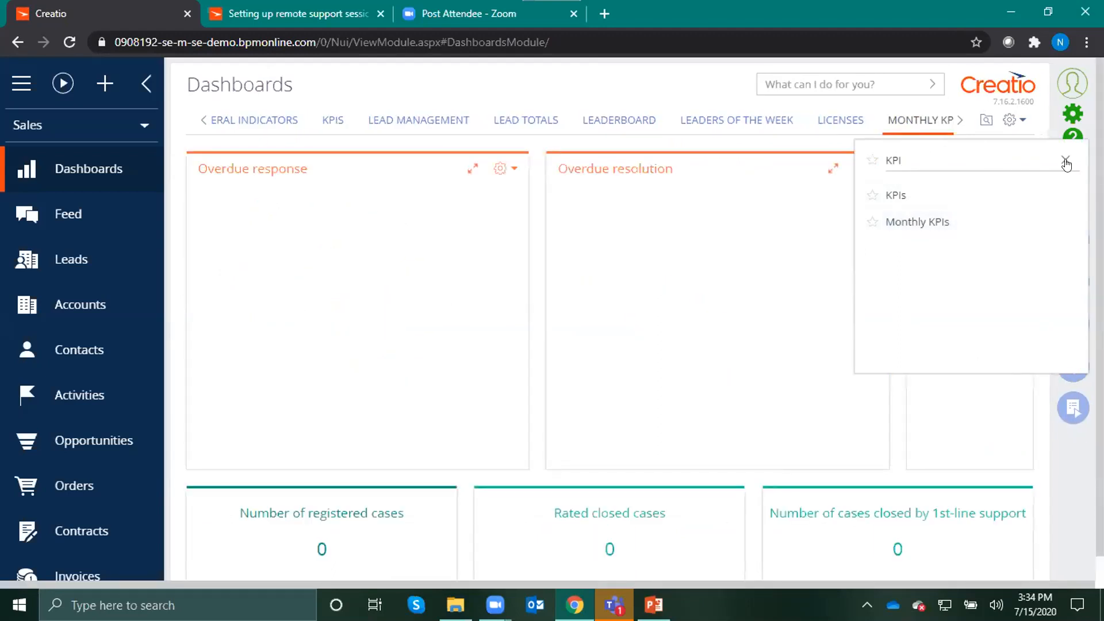
pyautogui.moveTo(899, 163); pyautogui.dragTo(868, 163)
pyautogui.write('0')
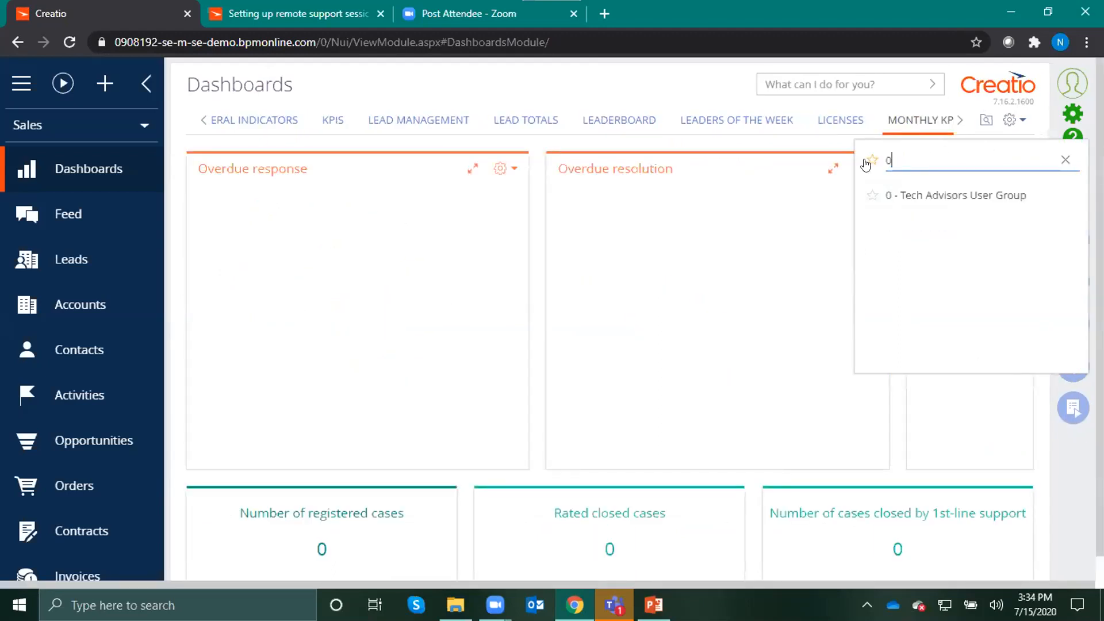
pyautogui.click(914, 197)
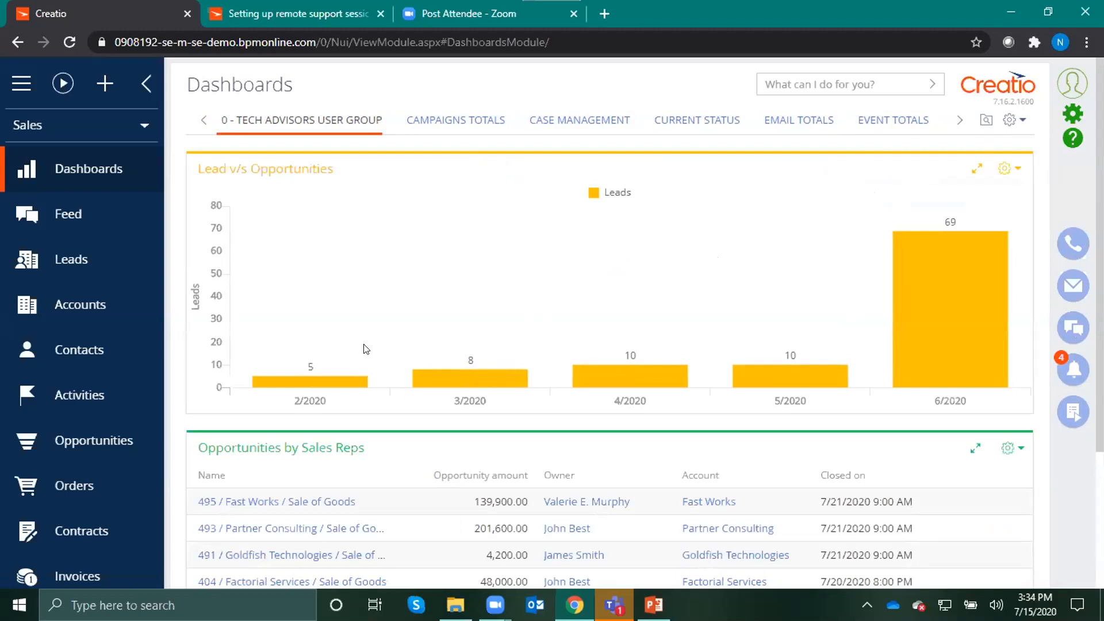
# Edit the 0 - Tech Advisors User Group dashboard and open the setup of its Lead v/s Opportunities chart
pyautogui.click(1017, 121)
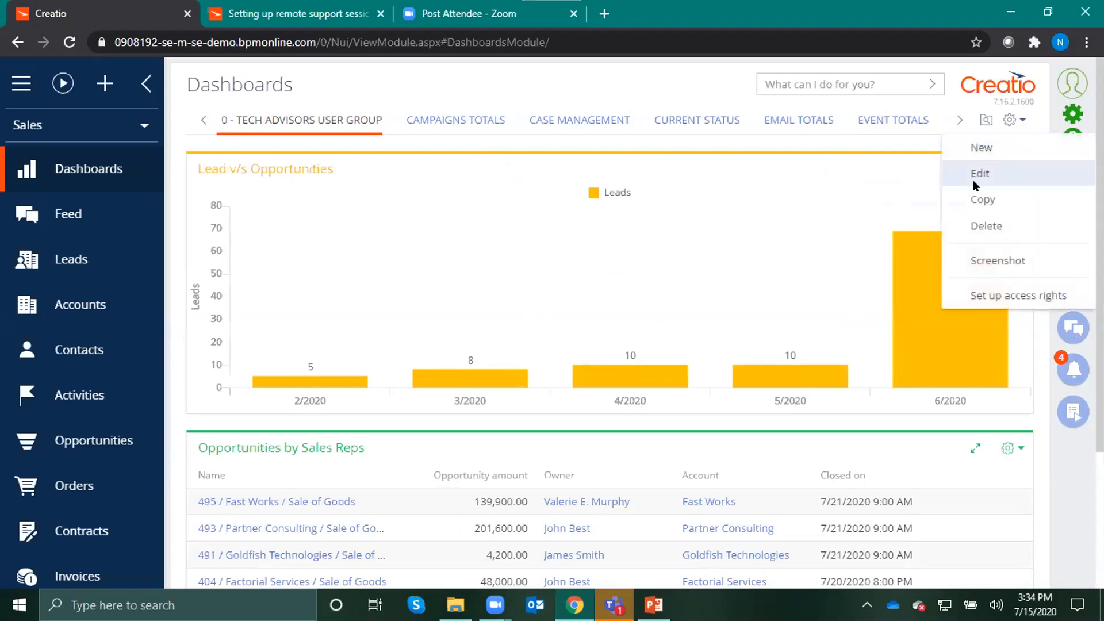
pyautogui.click(977, 173)
pyautogui.doubleClick(614, 313)
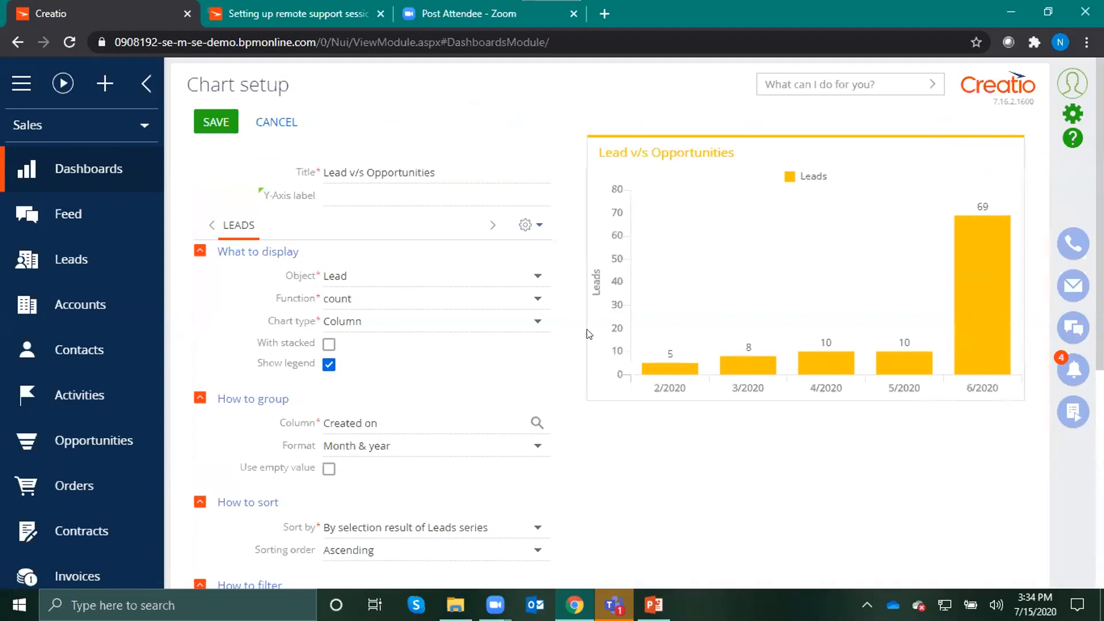
# Review the chart's setup and add a second series as a copy of the Leads series
pyautogui.scroll(-4, 573, 240)
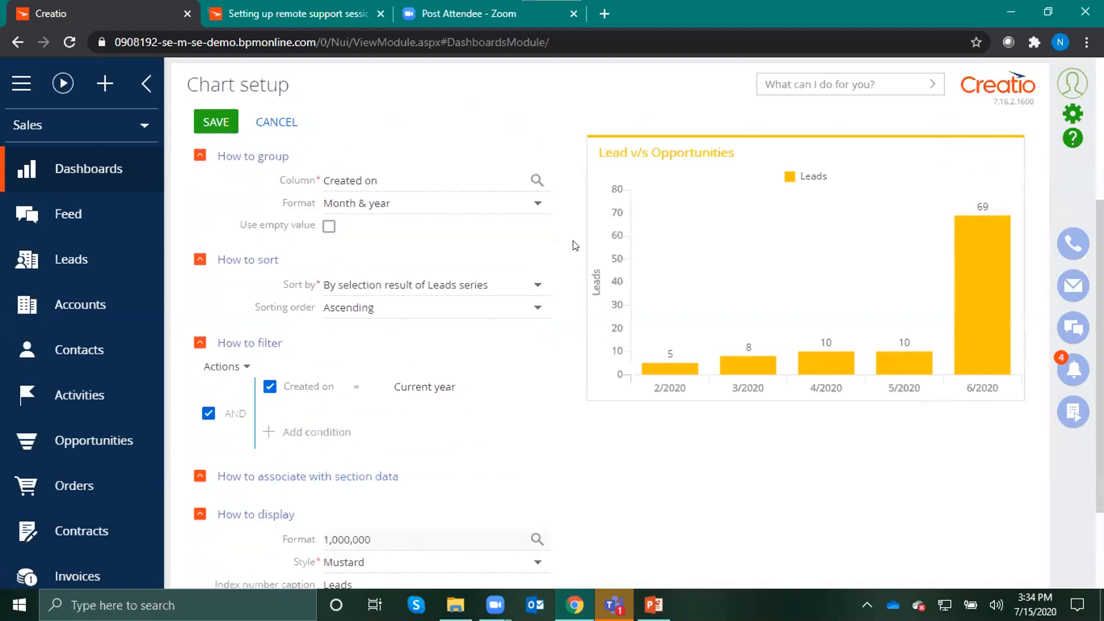
pyautogui.scroll(4, 575, 246)
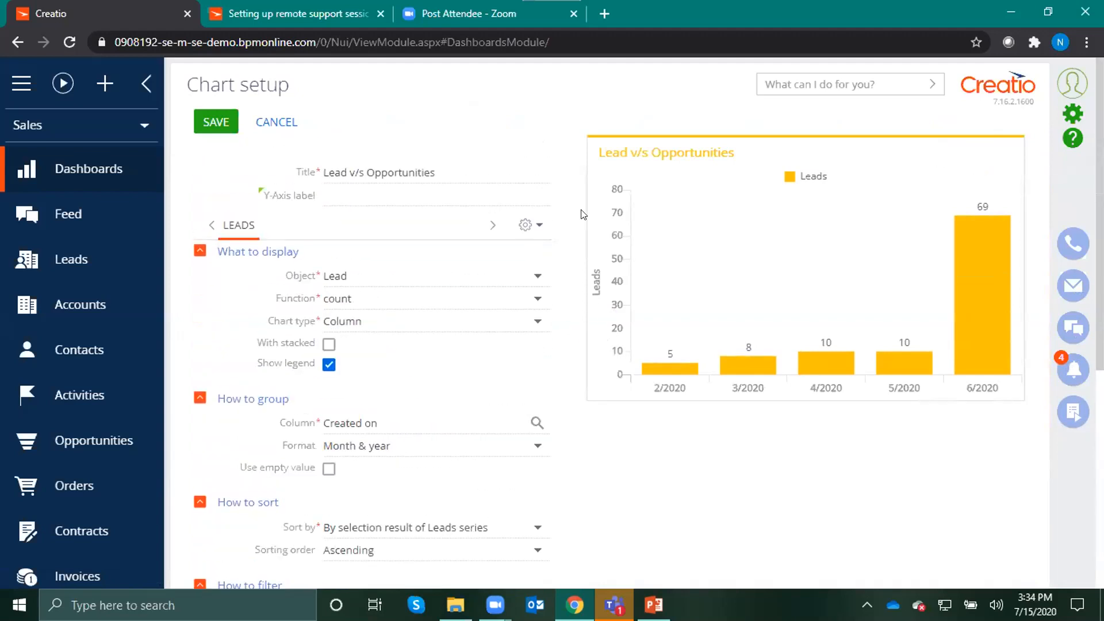
pyautogui.scroll(-1, 397, 349)
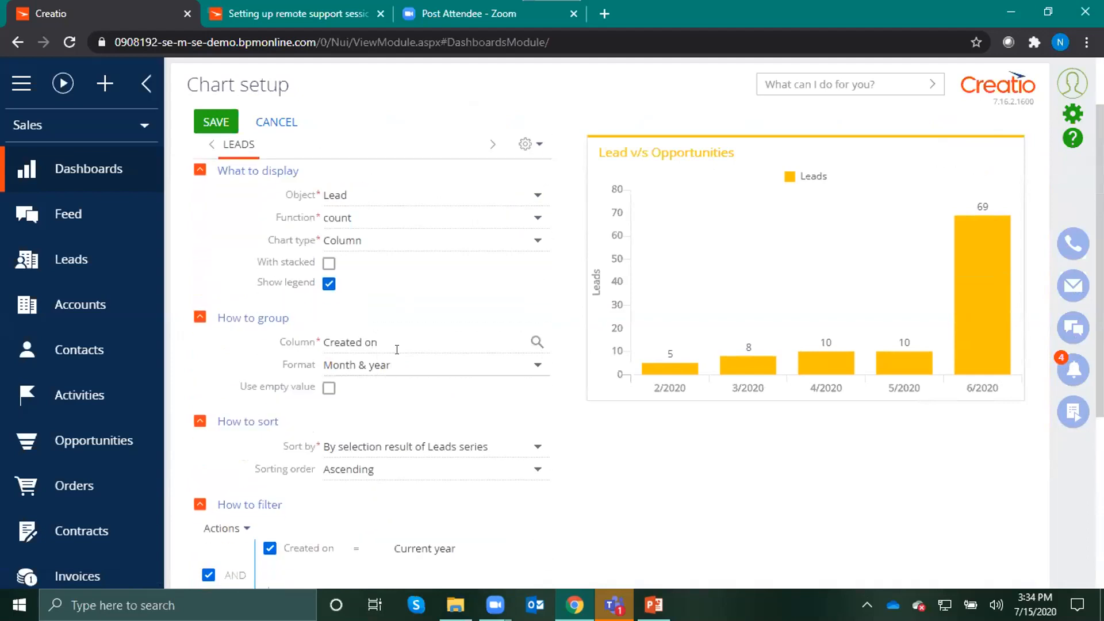
pyautogui.scroll(-1, 396, 354)
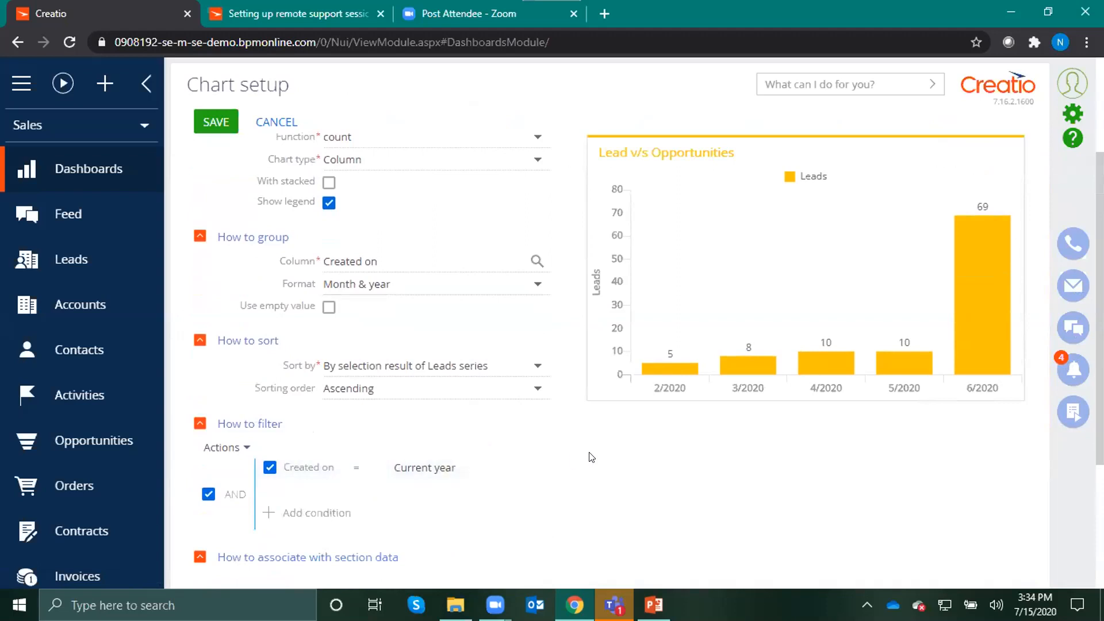
pyautogui.scroll(2, 598, 458)
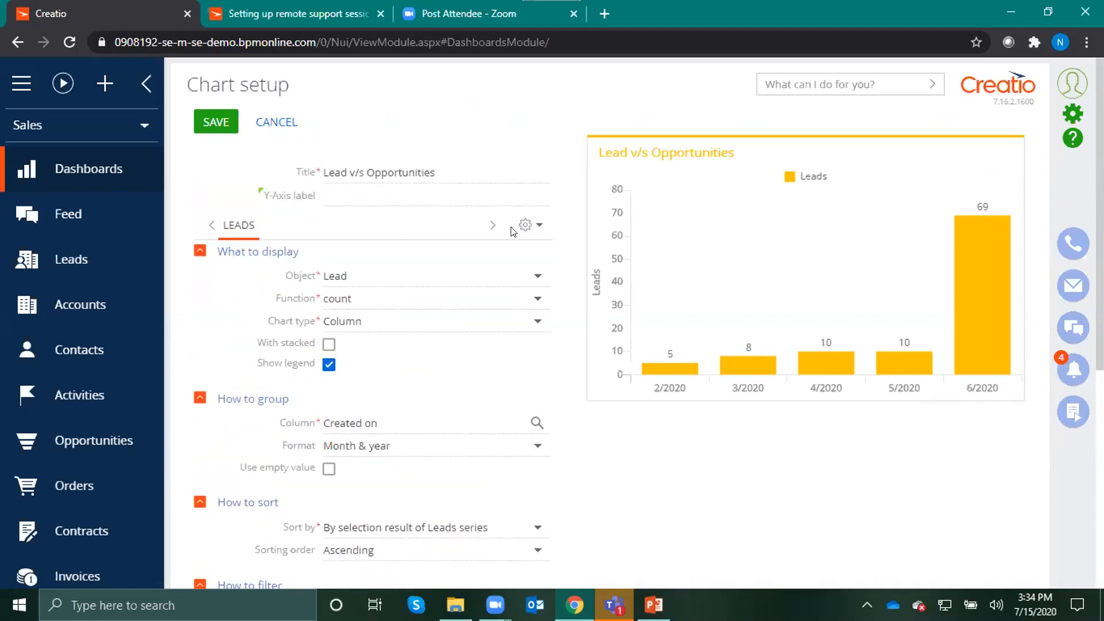
pyautogui.click(525, 222)
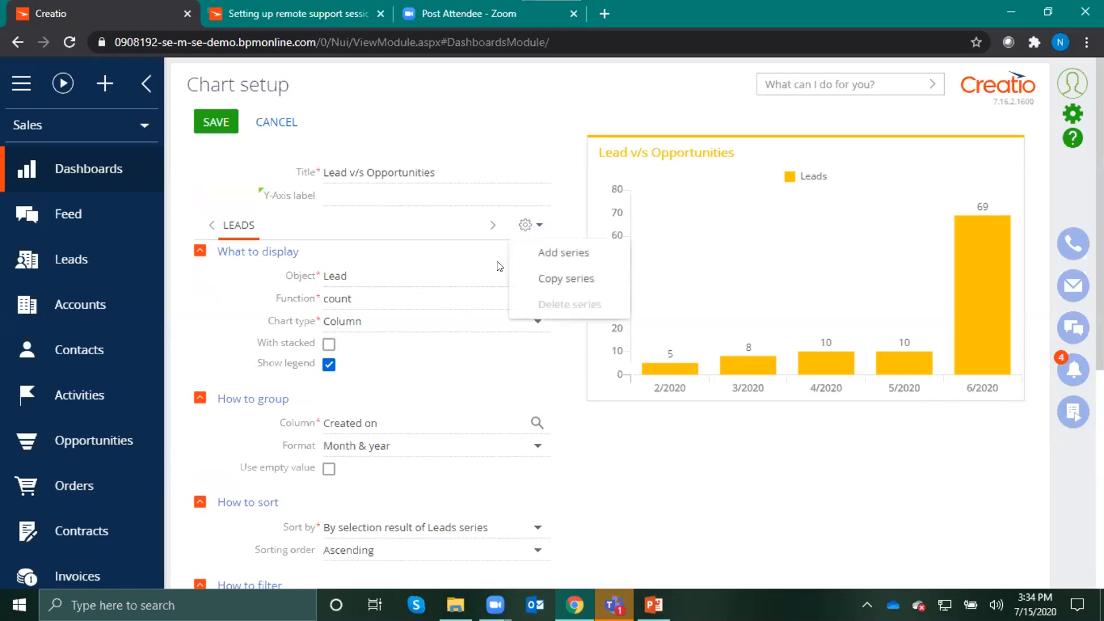
pyautogui.click(543, 278)
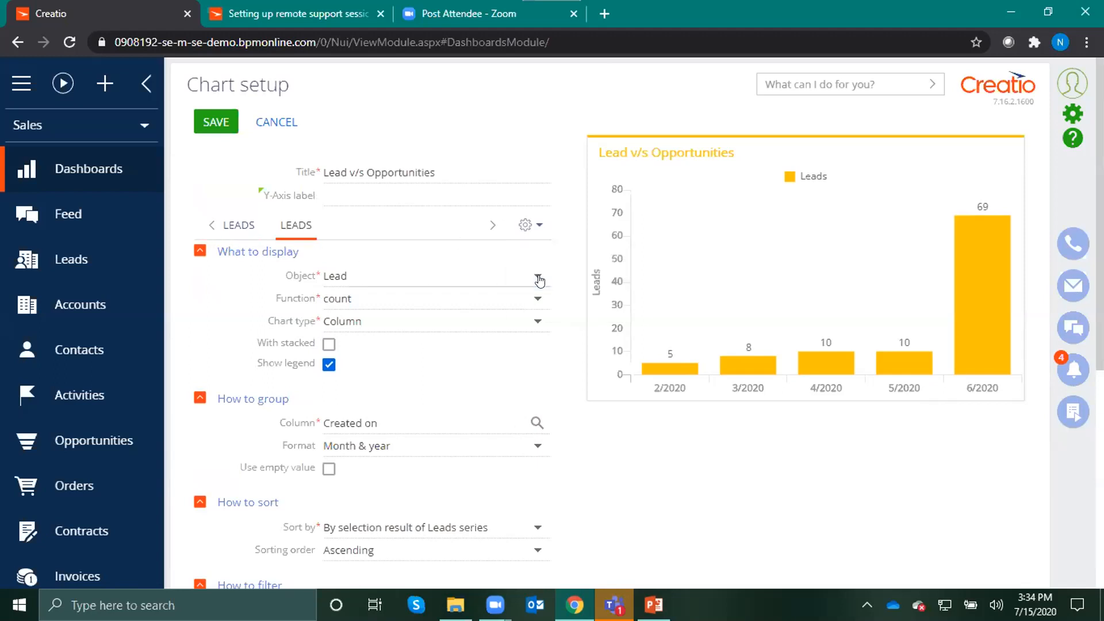
pyautogui.click(238, 231)
pyautogui.click(292, 230)
# Set the copied series' Created on filter to Previous year
pyautogui.scroll(-3, 382, 305)
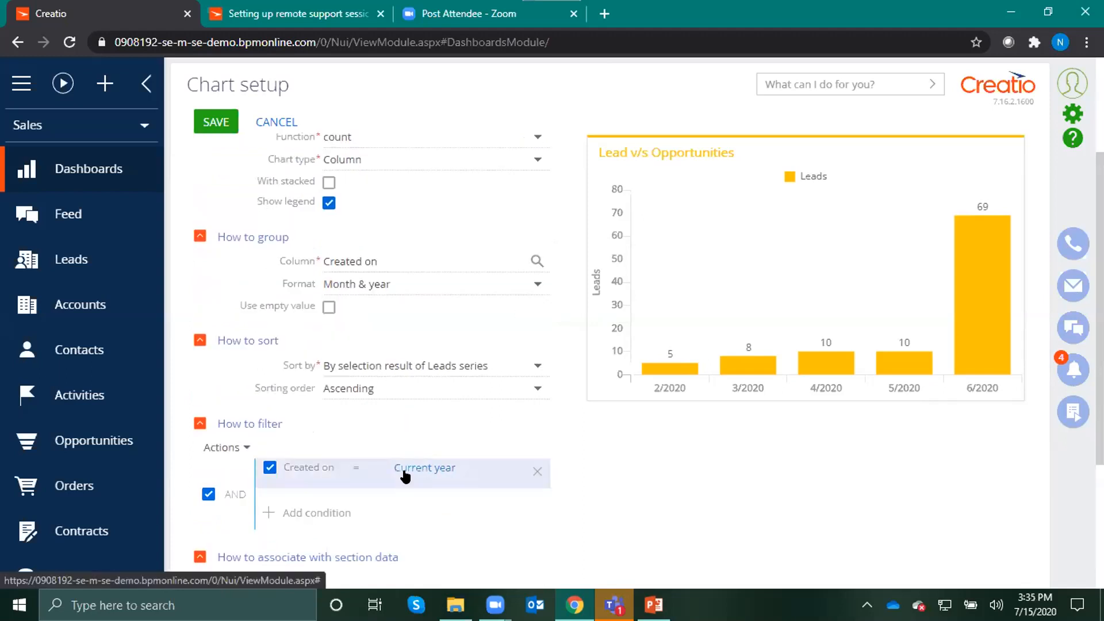
pyautogui.click(404, 470)
pyautogui.moveTo(471, 400)
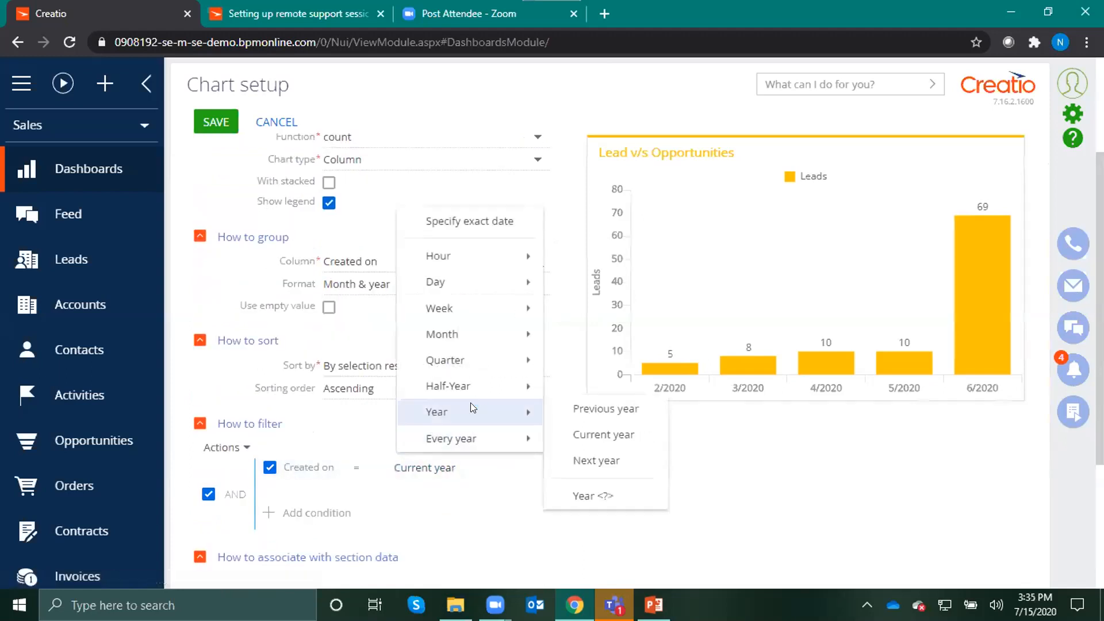
pyautogui.click(579, 409)
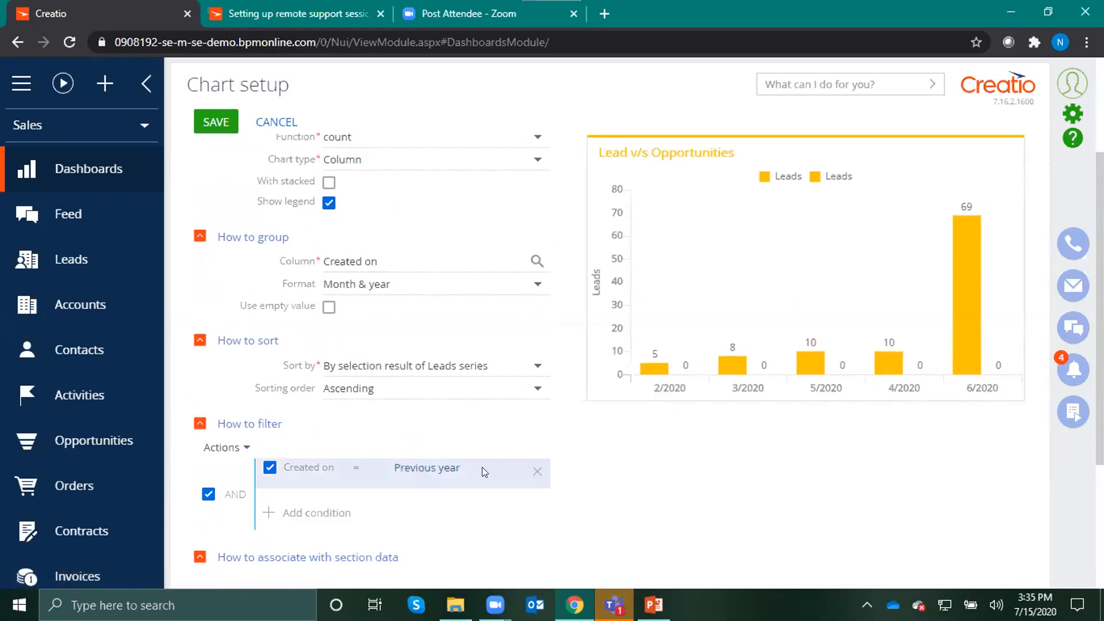
# Change the copied series' object to Opportunity and group it by the Created on column
pyautogui.scroll(3, 482, 467)
pyautogui.click(414, 278)
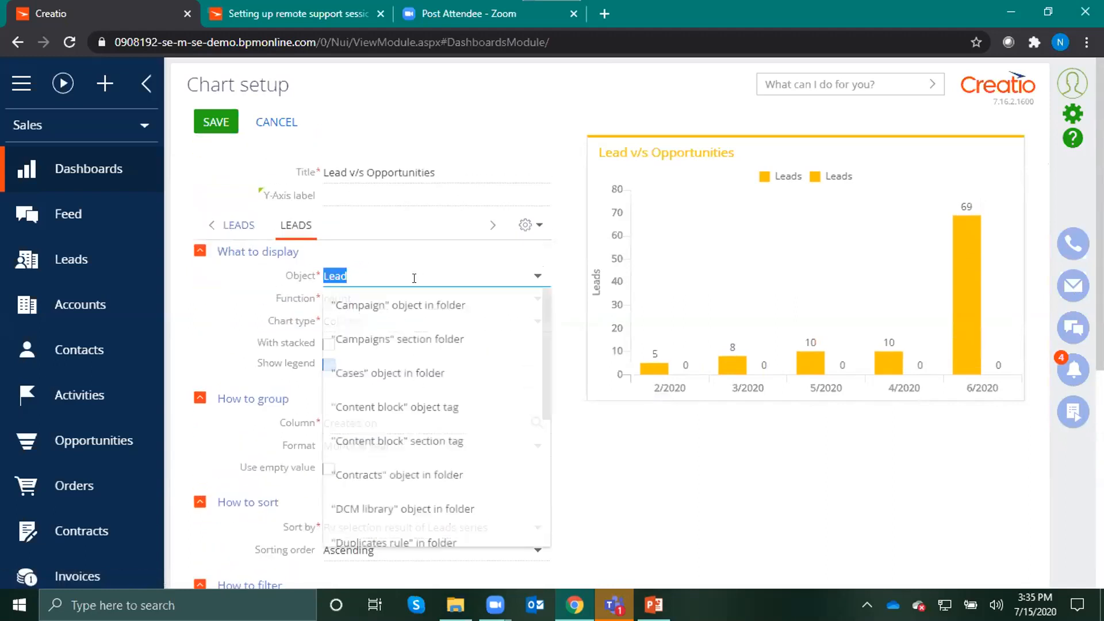
pyautogui.write('opp')
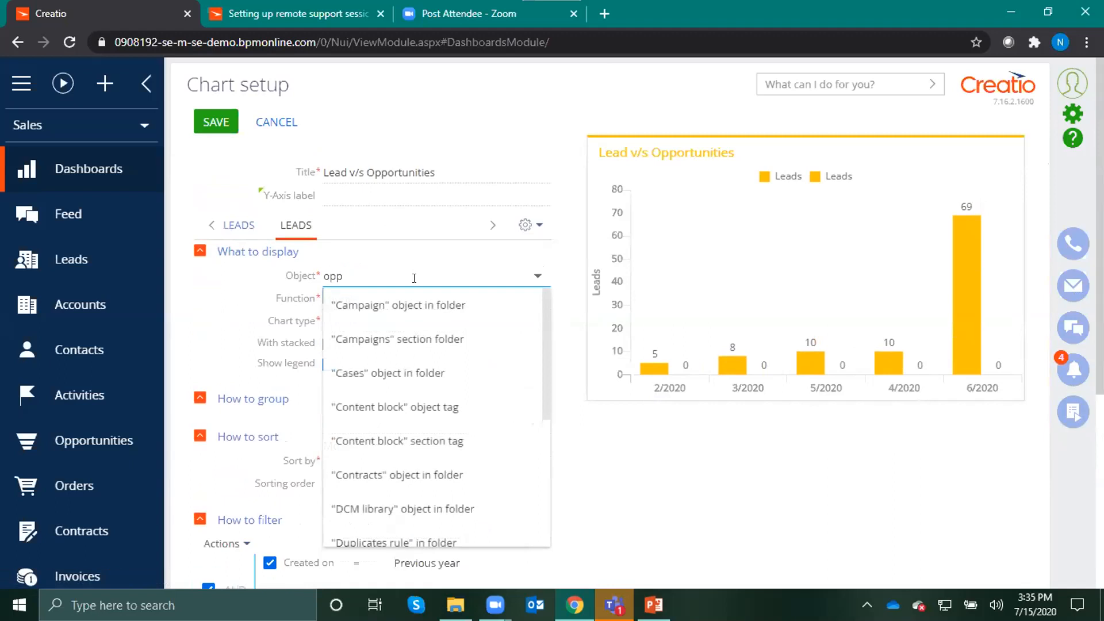
pyautogui.click(370, 373)
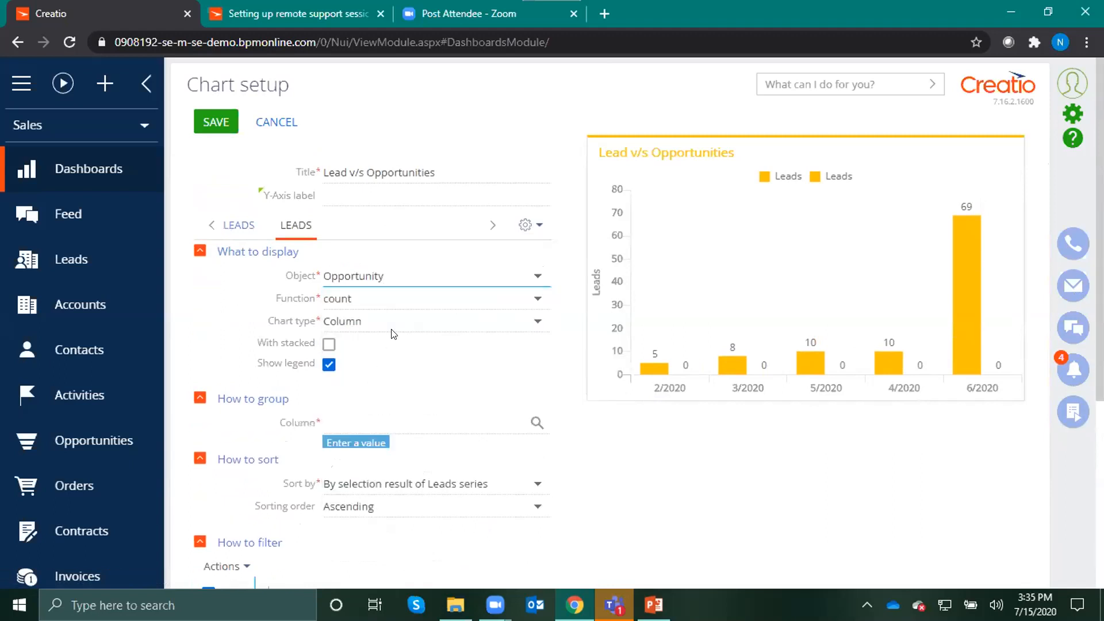
pyautogui.click(359, 423)
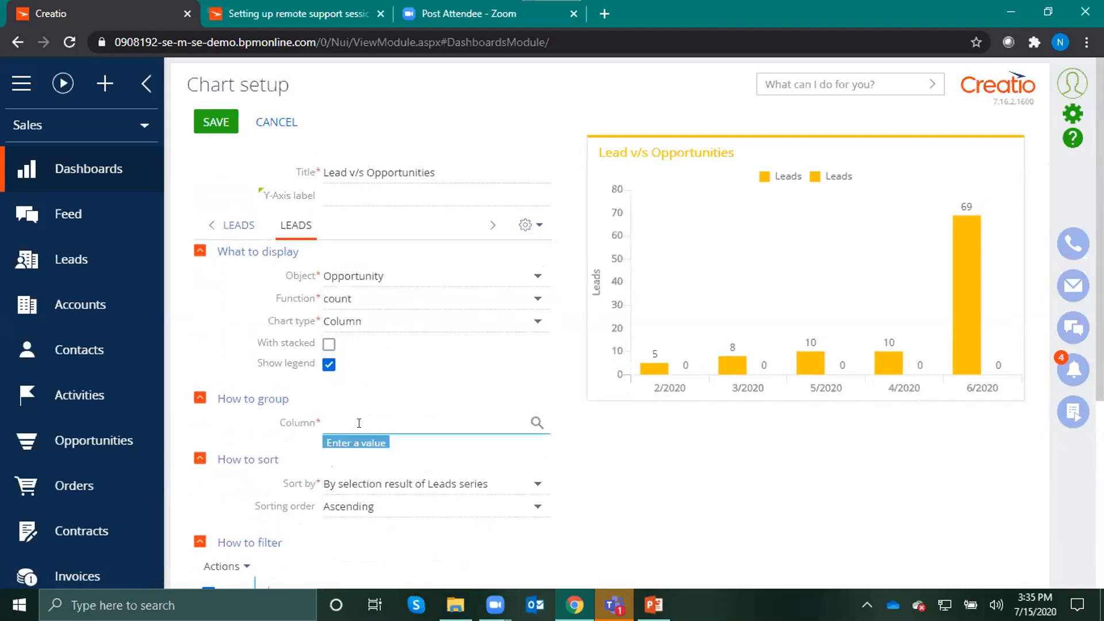
pyautogui.click(357, 451)
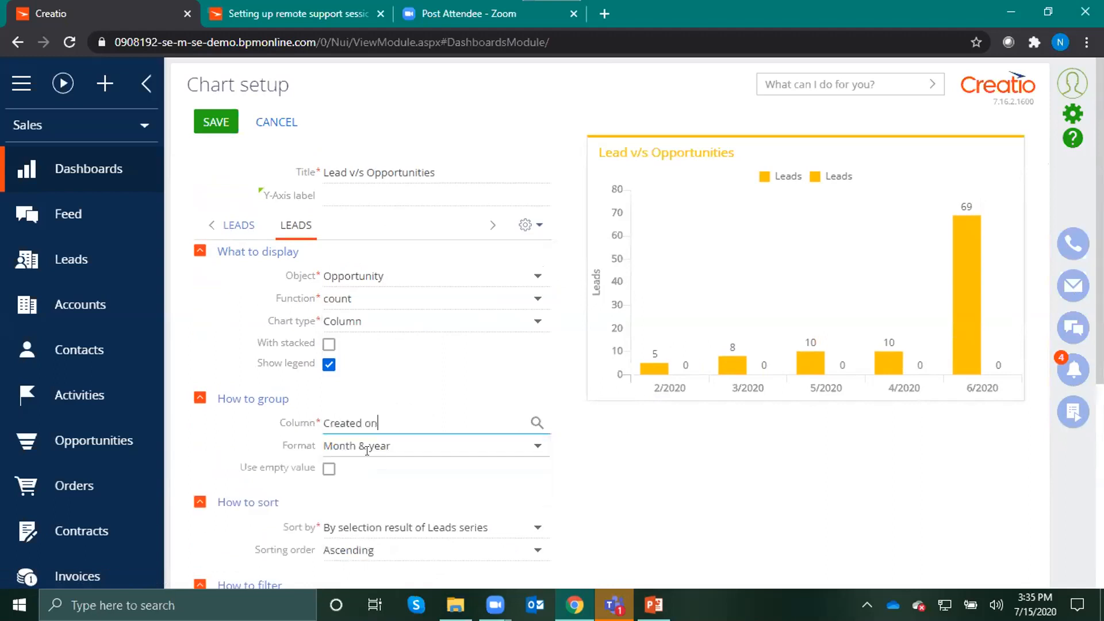
# Add a filter condition to the Opportunity series so that Created on equals Current year
pyautogui.scroll(-3, 575, 474)
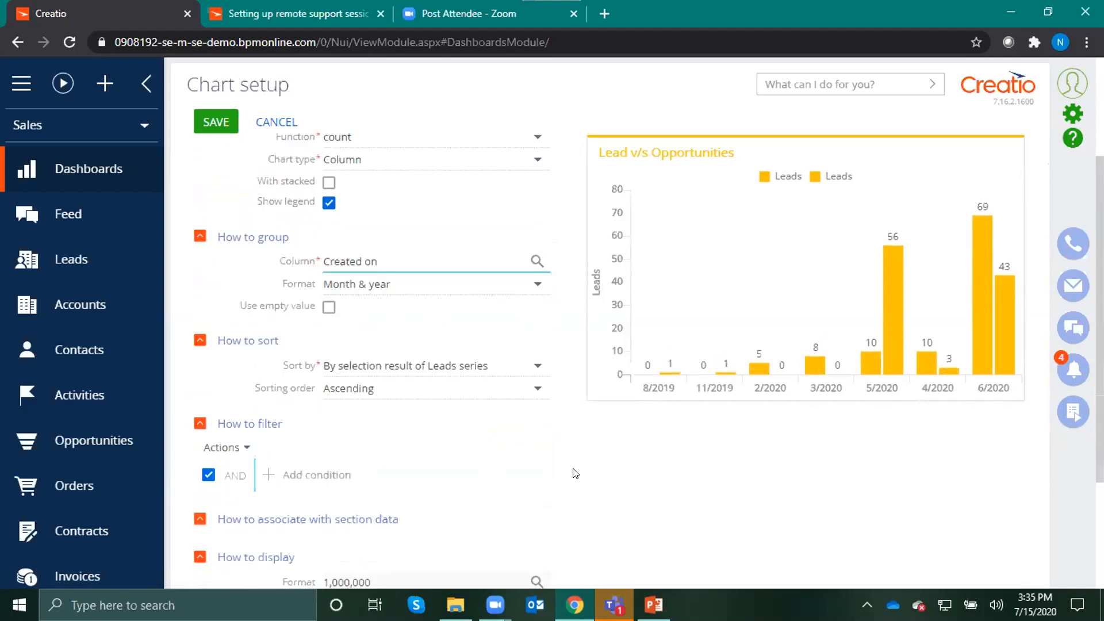
pyautogui.click(329, 477)
pyautogui.write('cre')
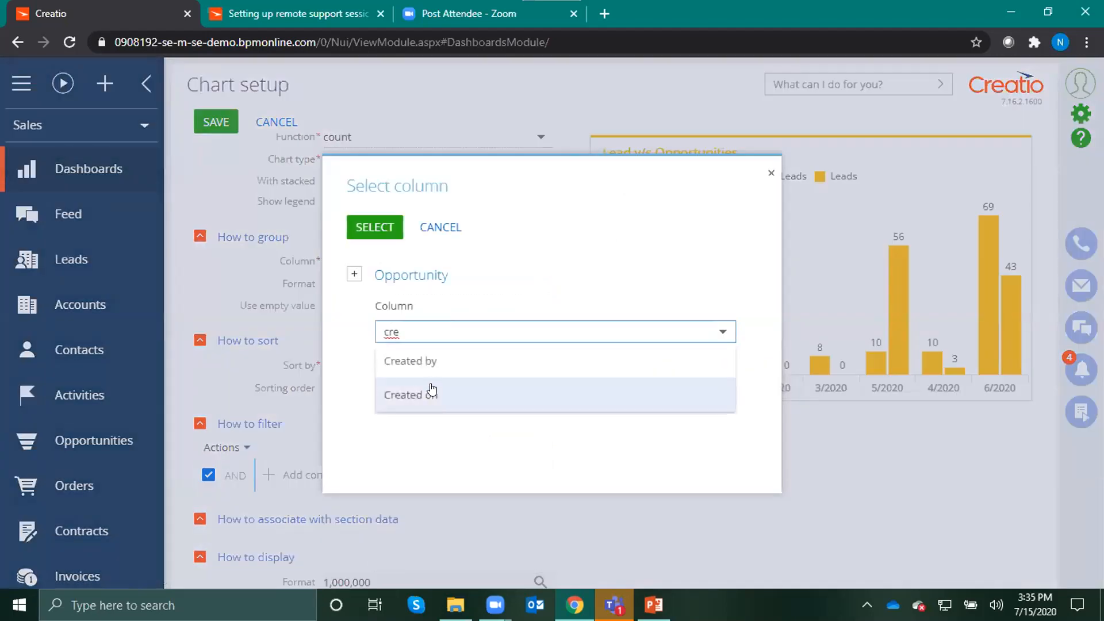
pyautogui.click(432, 396)
pyautogui.click(374, 227)
pyautogui.moveTo(464, 413)
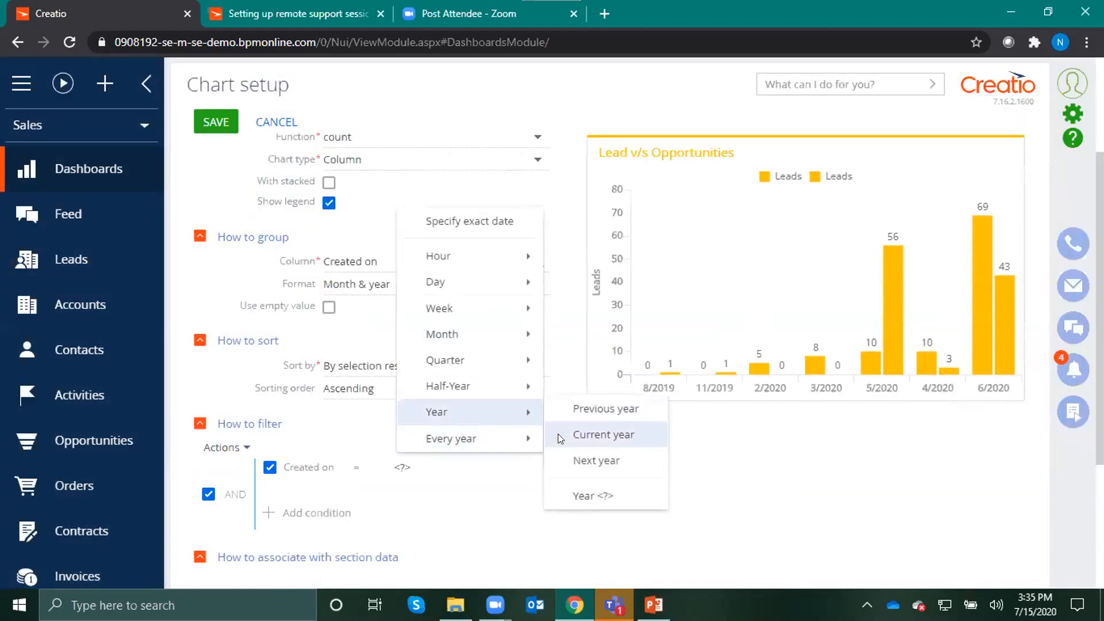
pyautogui.click(584, 436)
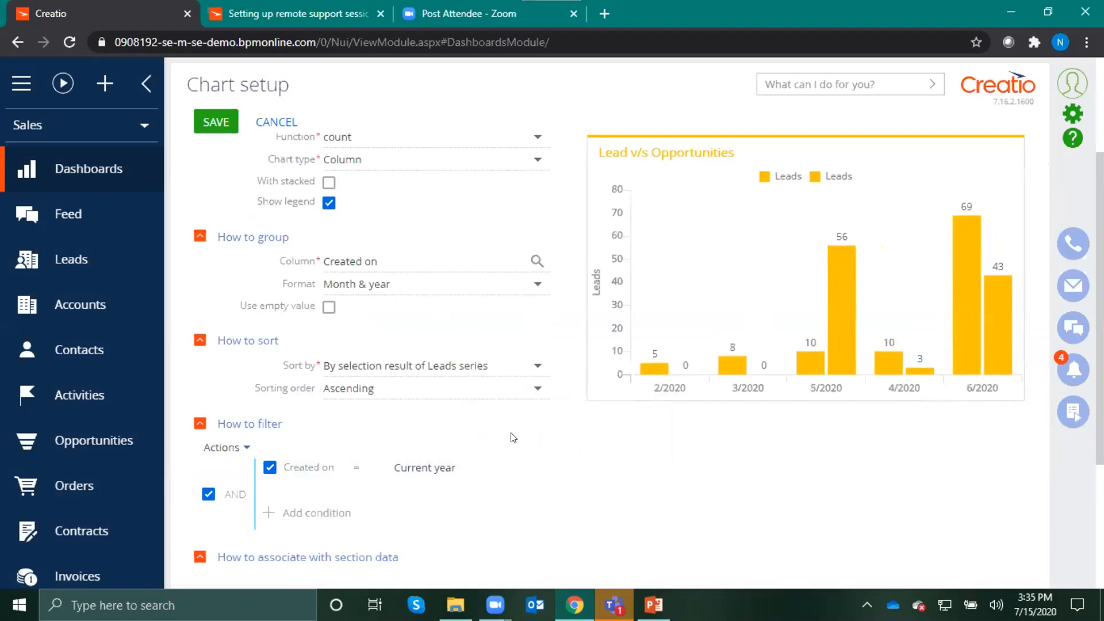
# Set the display style of the Opportunity series to Violet
pyautogui.scroll(-3, 539, 427)
pyautogui.click(532, 481)
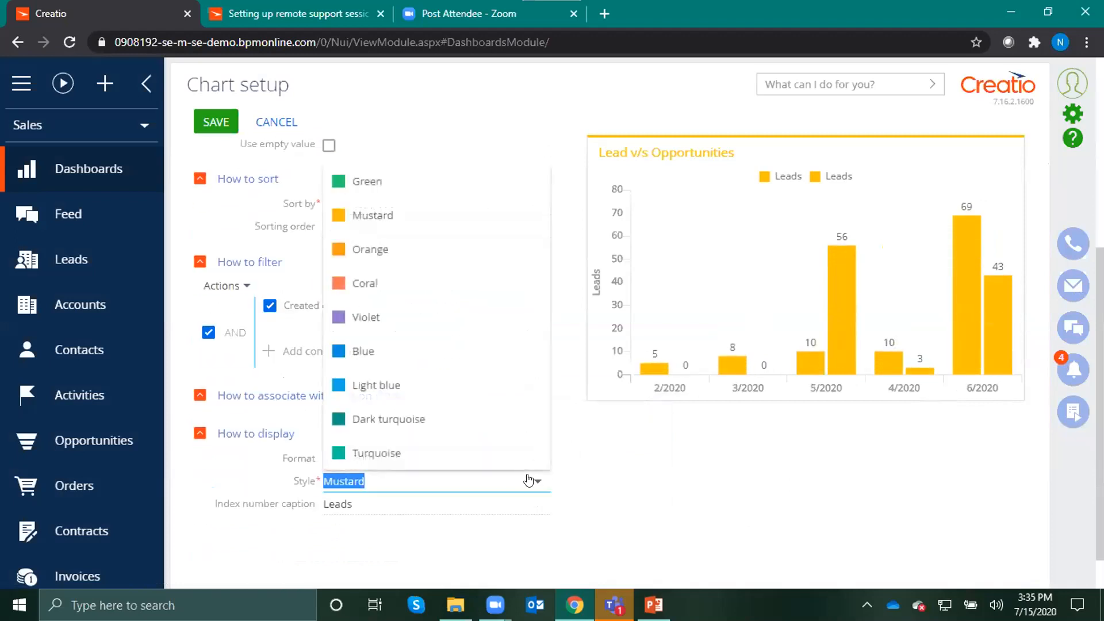
pyautogui.click(393, 317)
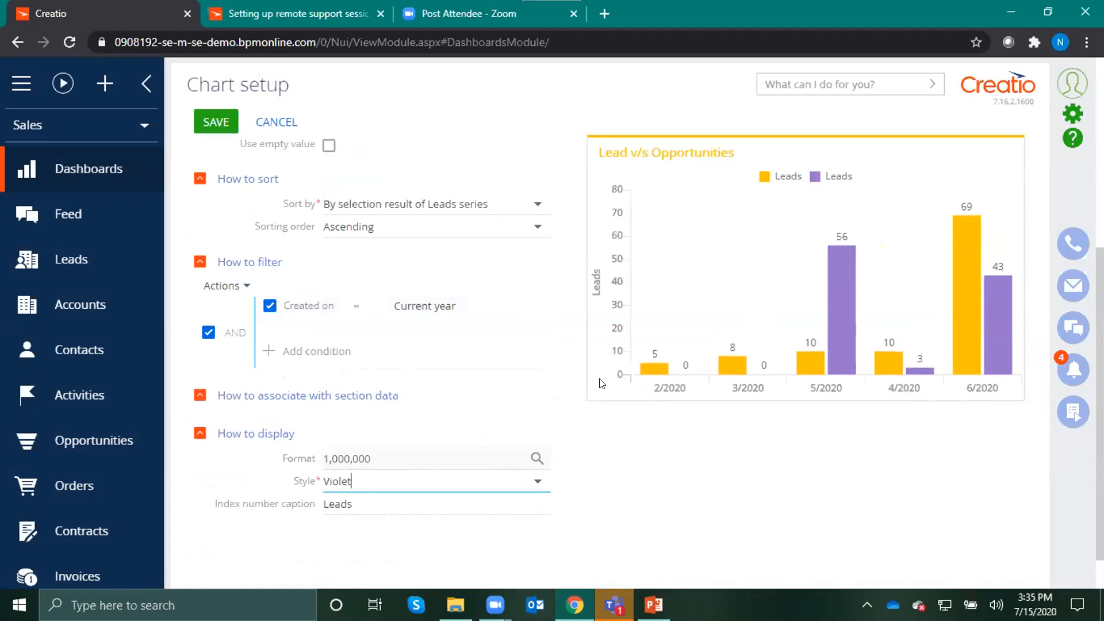
# Set the index number caption of the Opportunity series to Opportunities
pyautogui.doubleClick(360, 504)
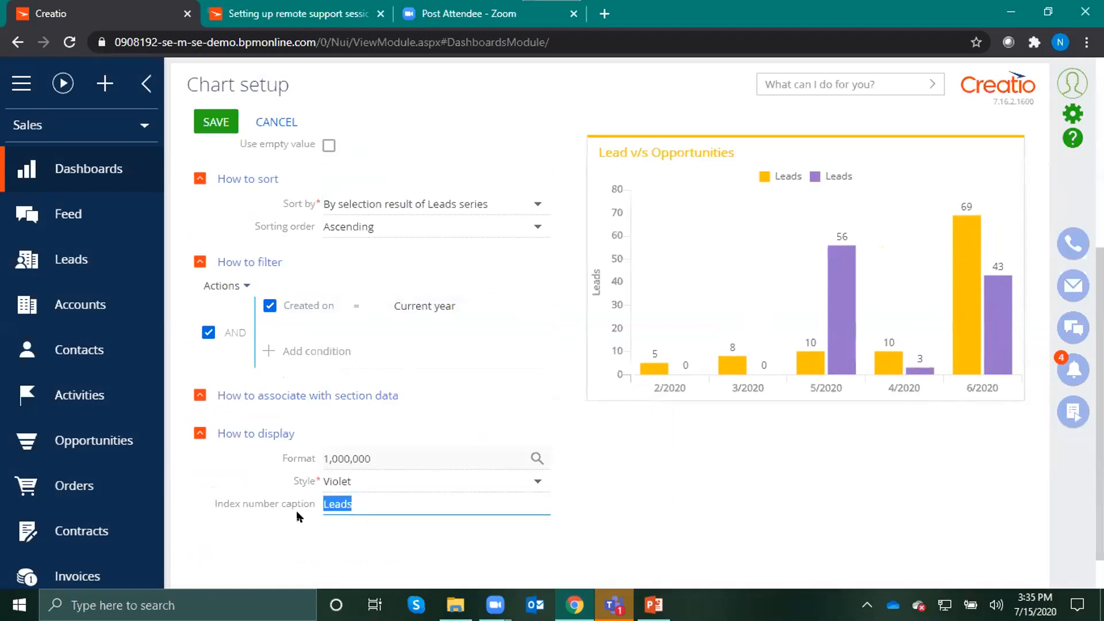
pyautogui.write('Opportunities')
pyautogui.click(600, 422)
# Try hiding the Opportunities series from the chart legend and restore its legend entry
pyautogui.scroll(1, 600, 424)
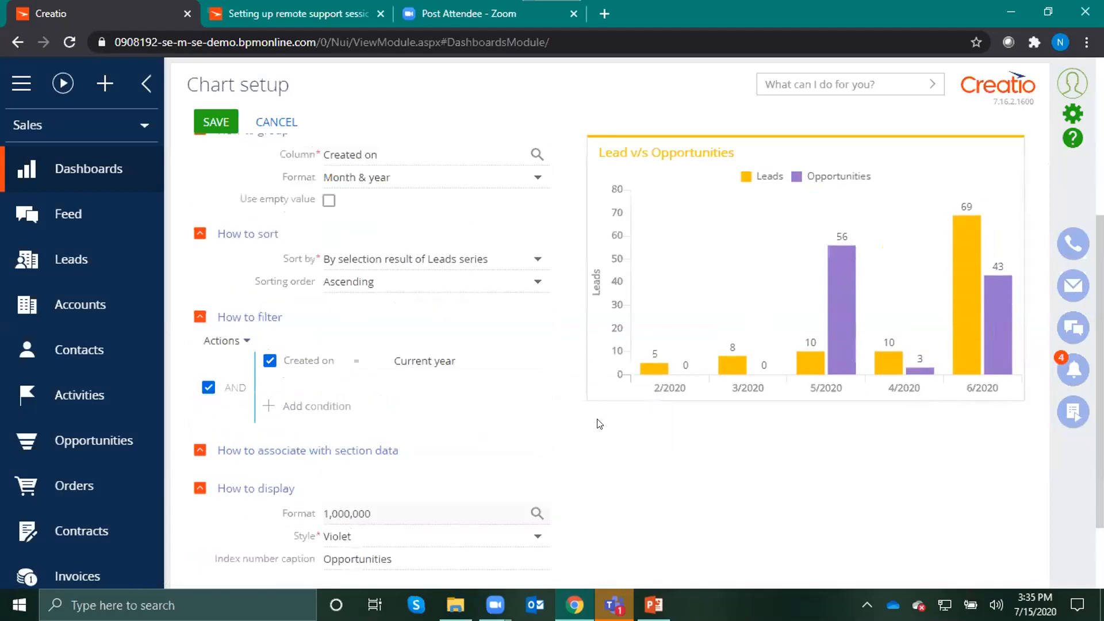
pyautogui.scroll(1, 599, 424)
pyautogui.scroll(3, 576, 437)
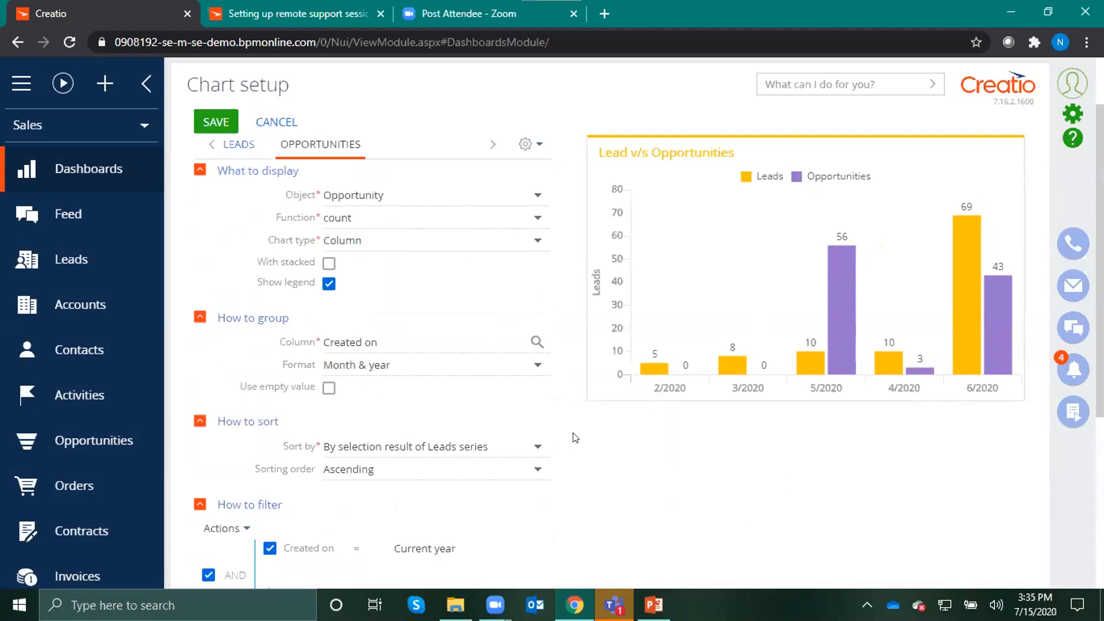
pyautogui.click(329, 283)
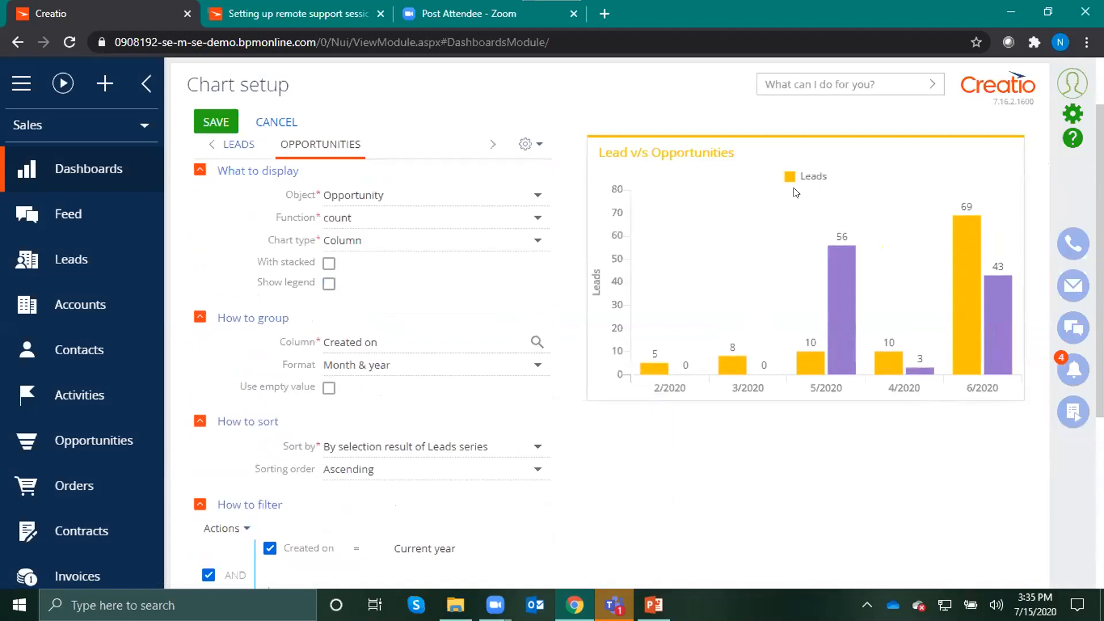
pyautogui.click(329, 283)
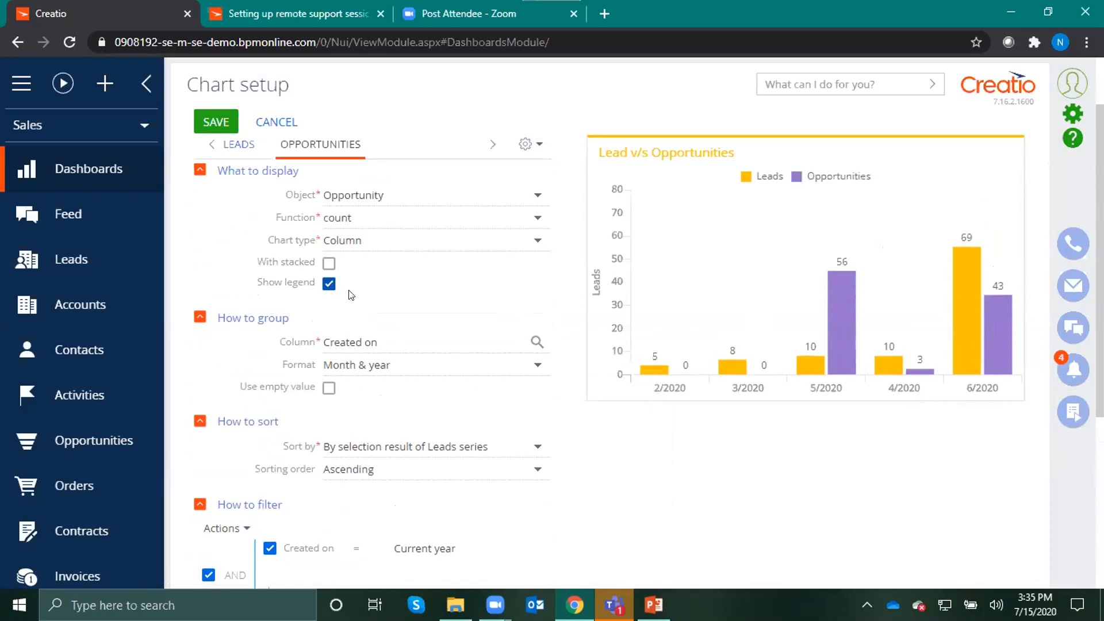
# Display the Opportunities columns stacked with the Leads columns and save the chart setup
pyautogui.click(329, 264)
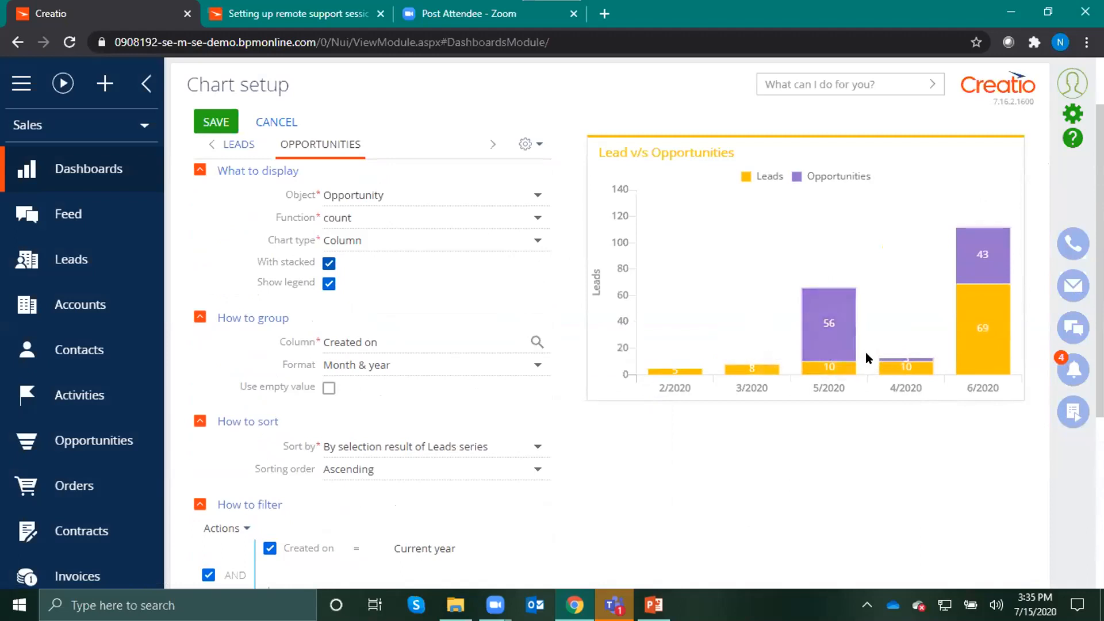
pyautogui.moveTo(811, 330)
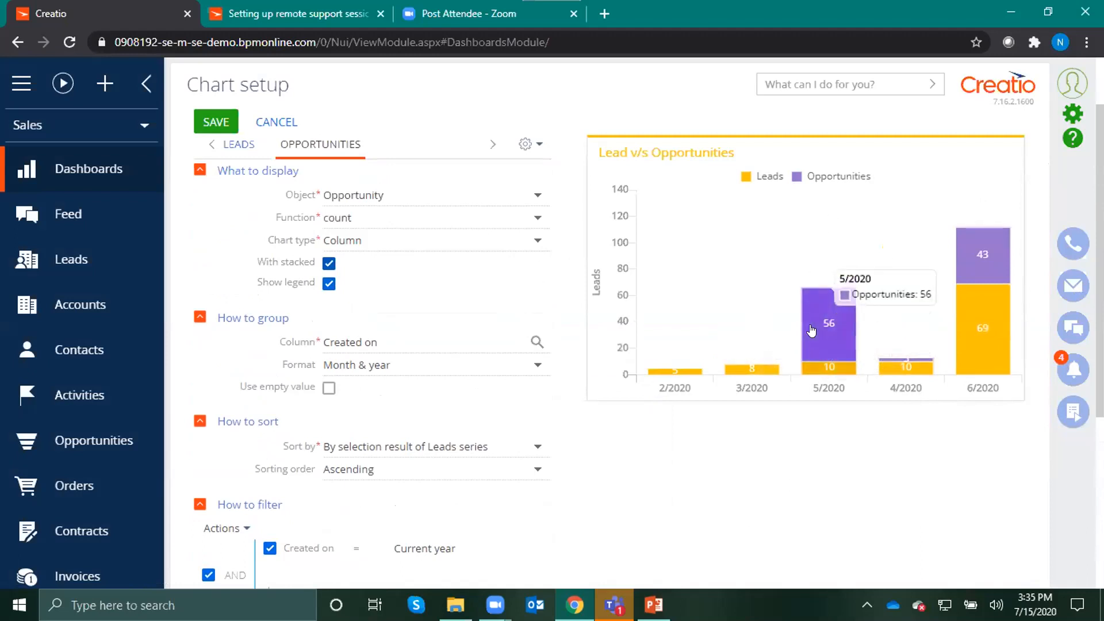
pyautogui.click(329, 264)
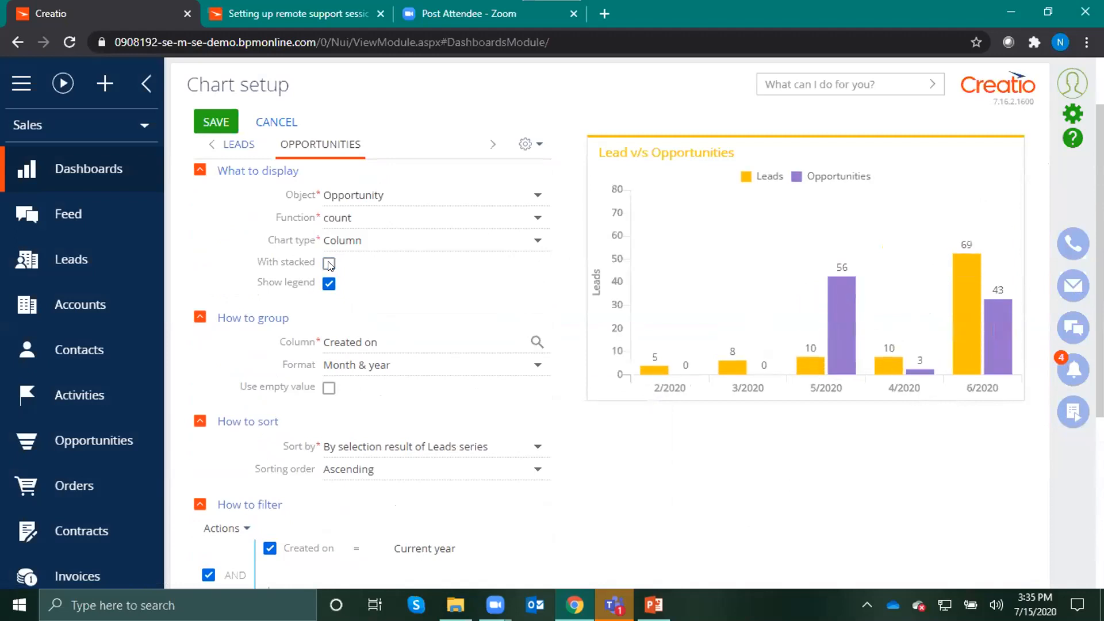
pyautogui.click(329, 263)
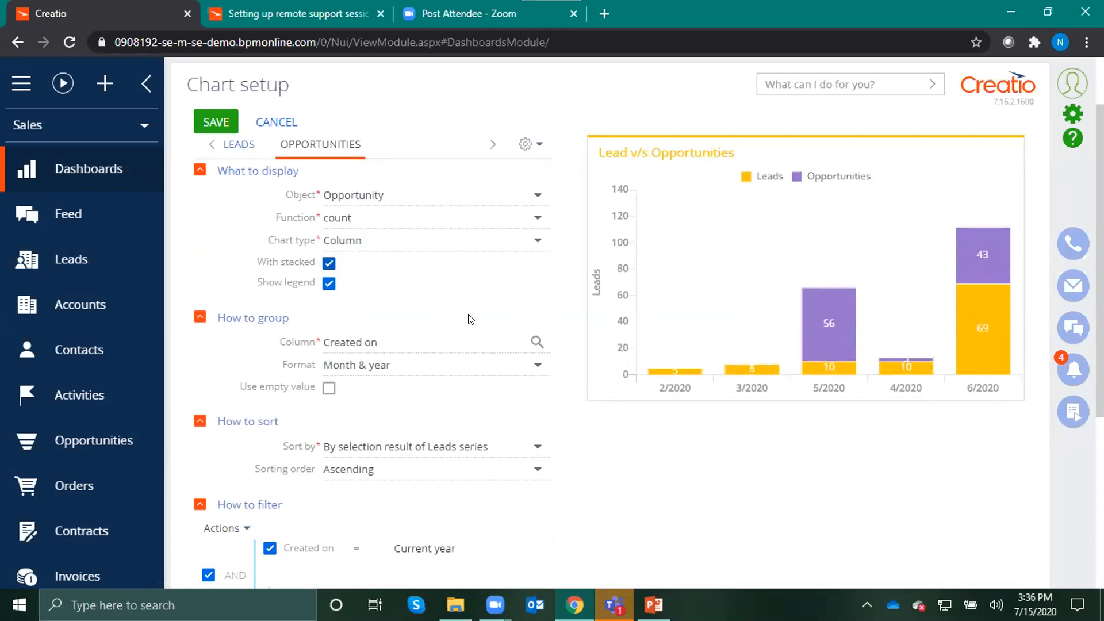
pyautogui.scroll(2, 319, 267)
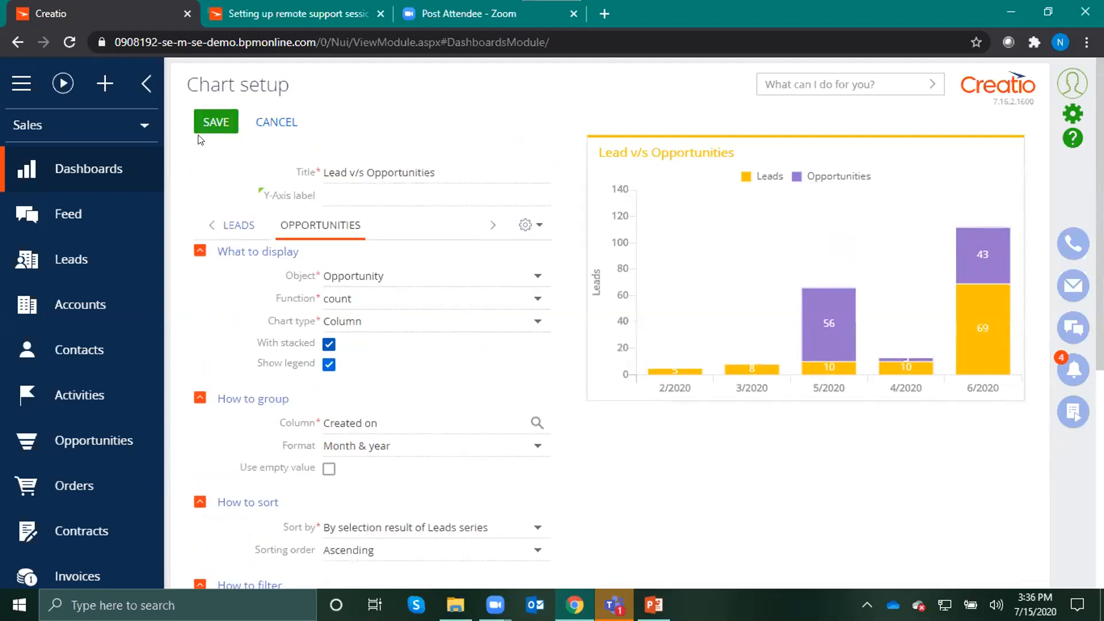
pyautogui.click(213, 124)
pyautogui.click(217, 122)
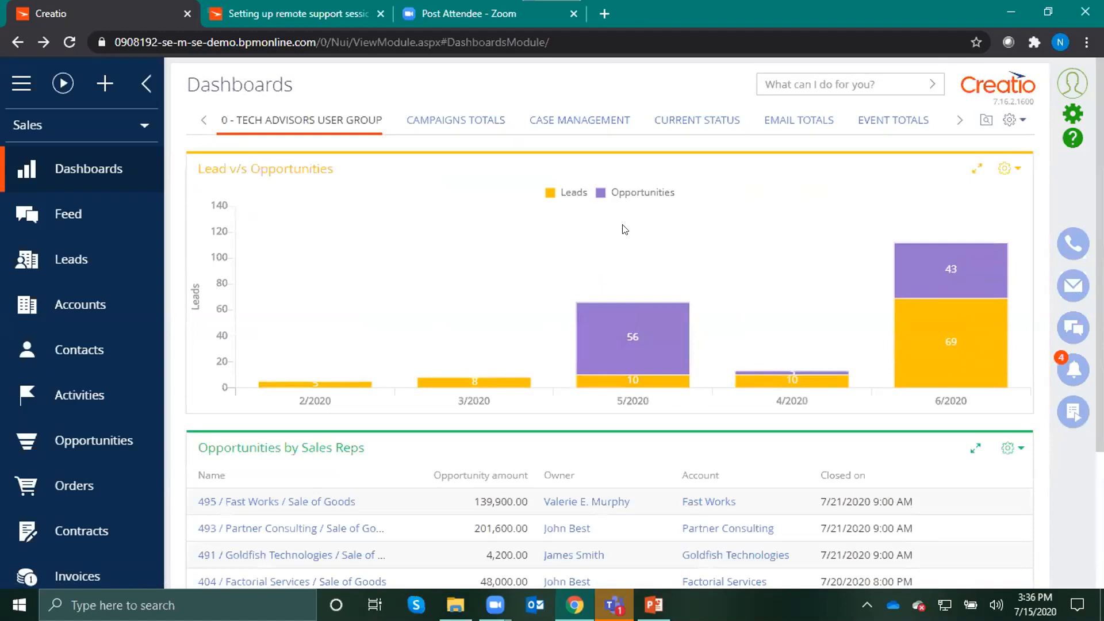
# View the Leads and Opportunities series separately in the dashboard chart and restore both
pyautogui.click(625, 194)
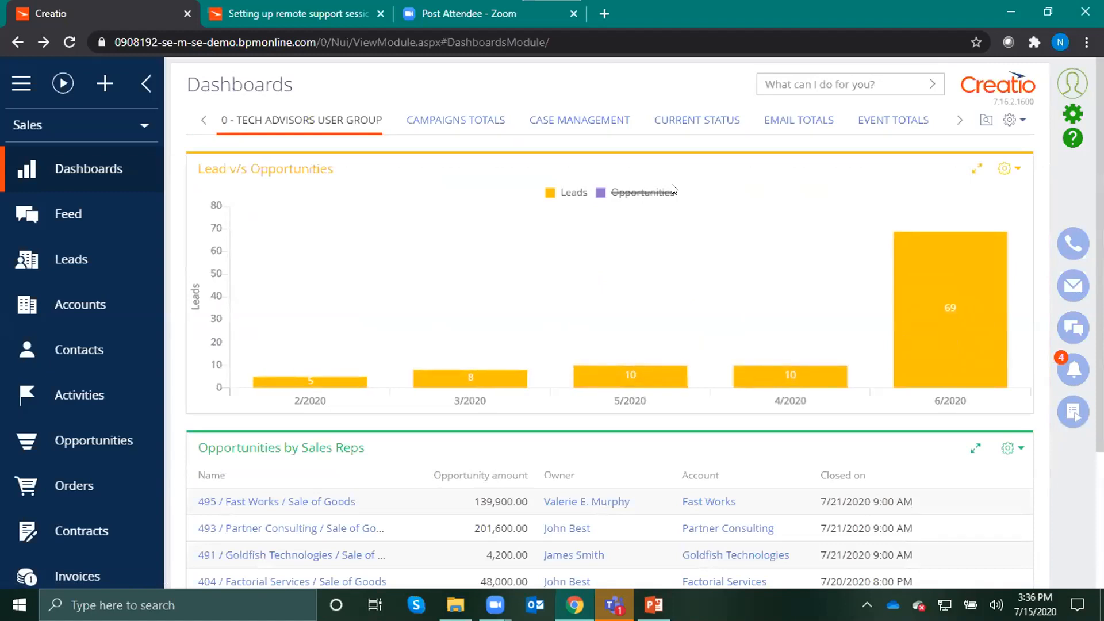
pyautogui.click(563, 194)
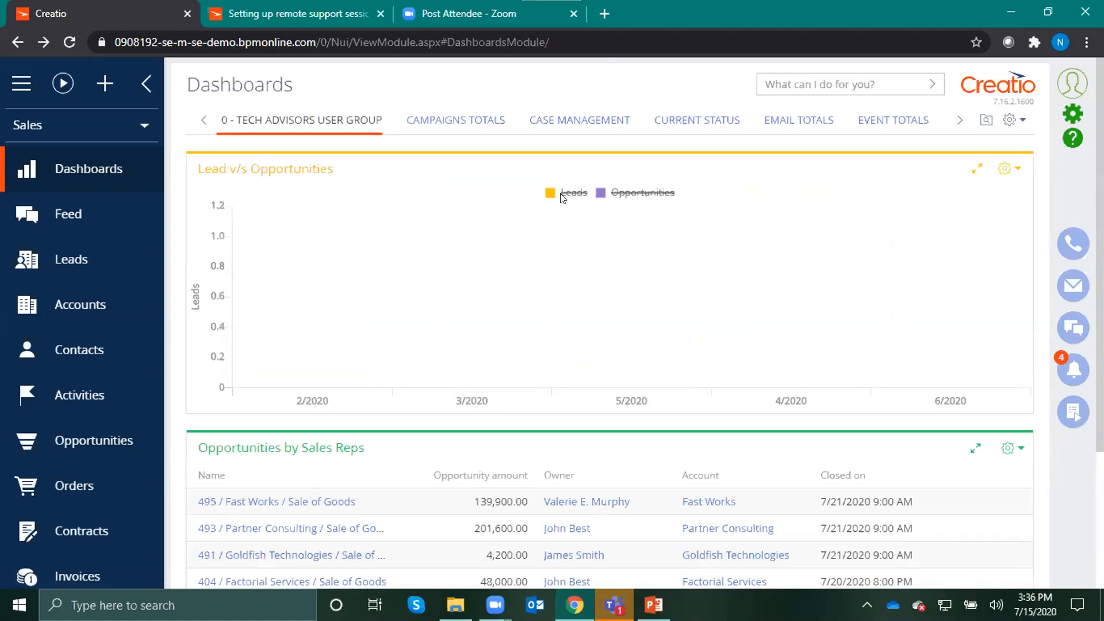
pyautogui.click(615, 193)
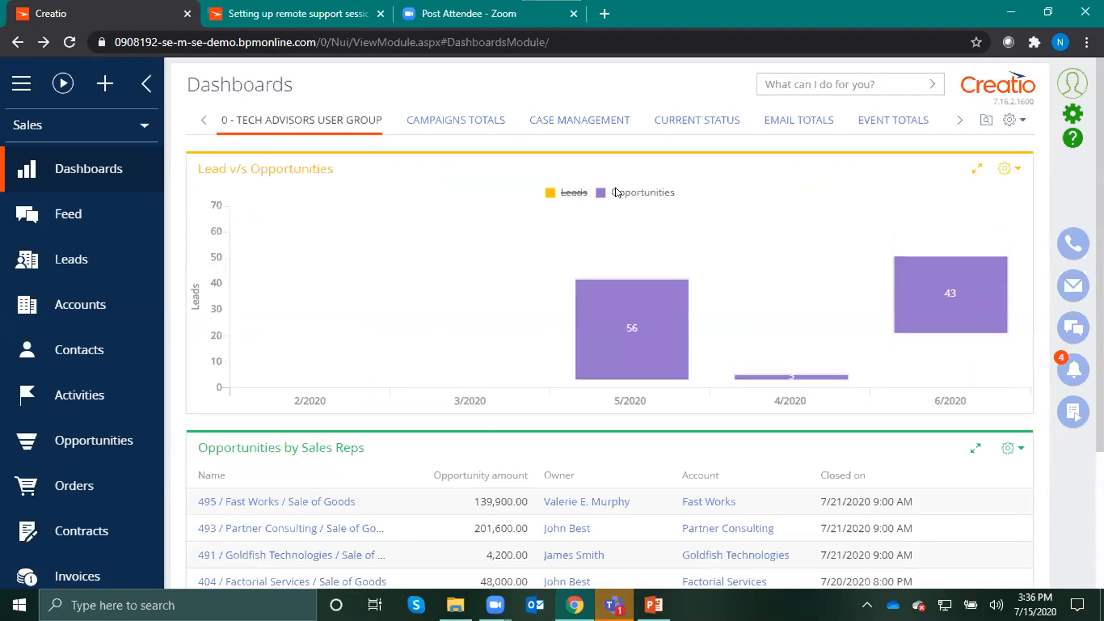
pyautogui.click(581, 192)
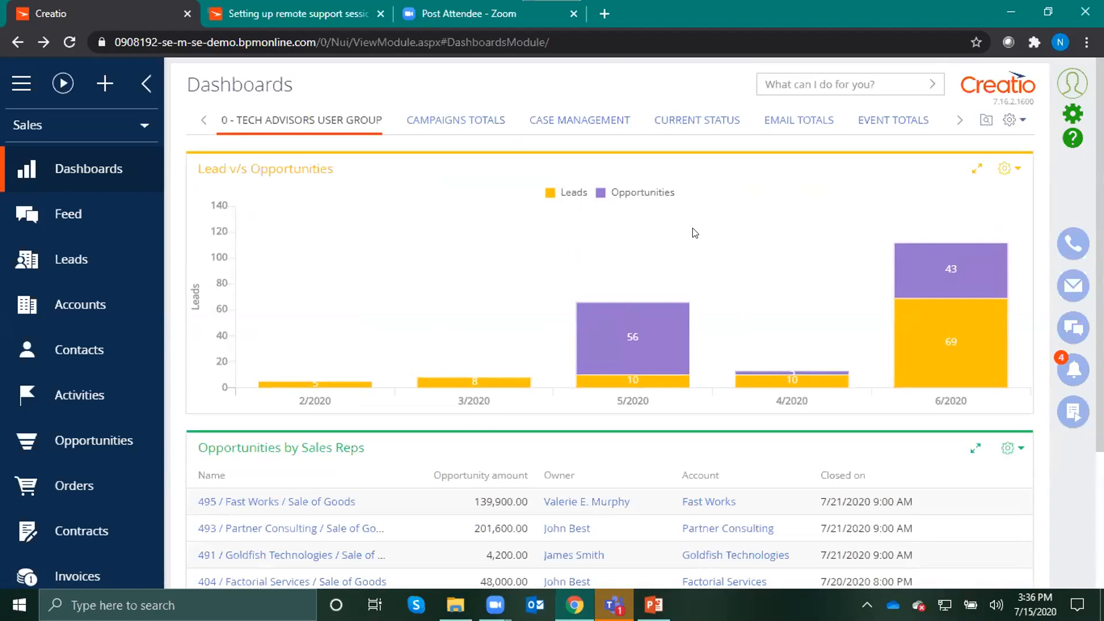
# Examine the drill-down options of the 5/2020 column and, with Leads hidden, the 4/2020 column, and show Leads again
pyautogui.click(674, 345)
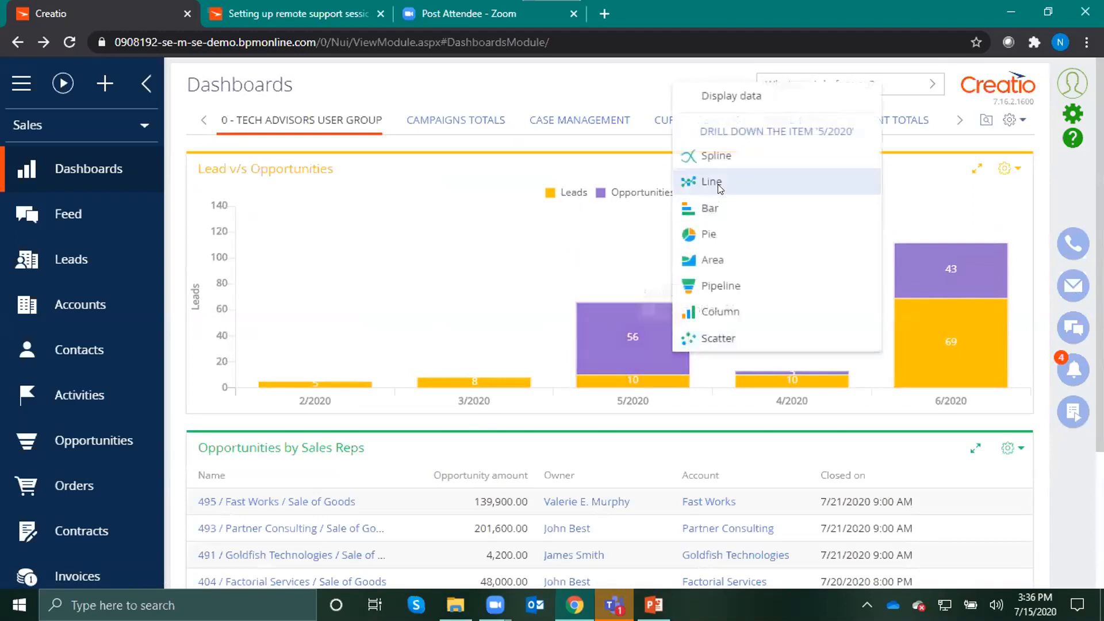
pyautogui.click(599, 253)
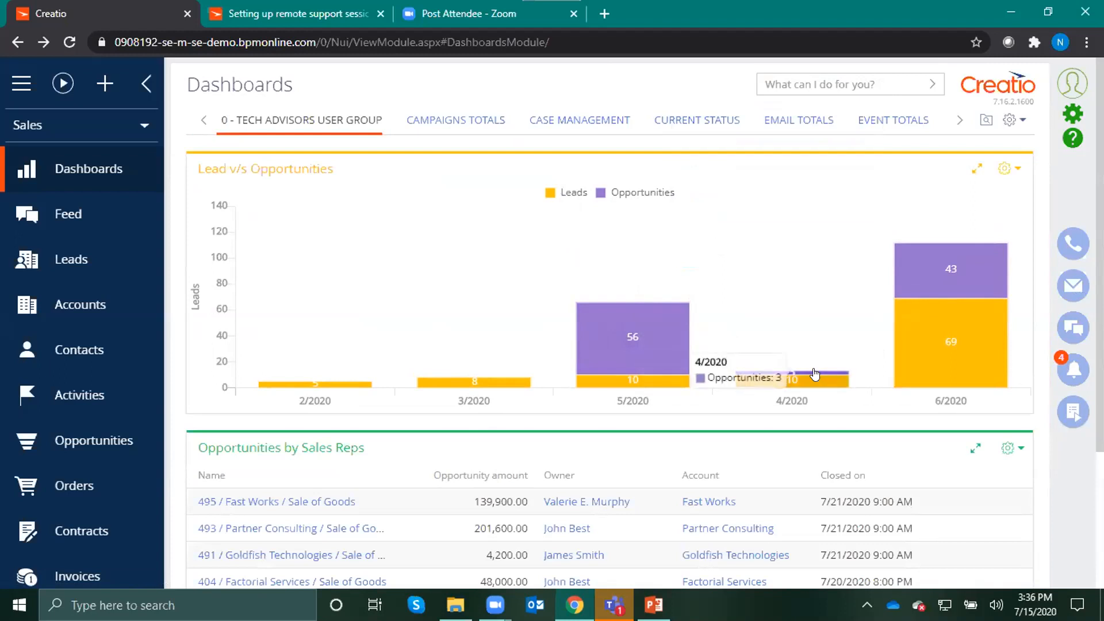
pyautogui.click(572, 193)
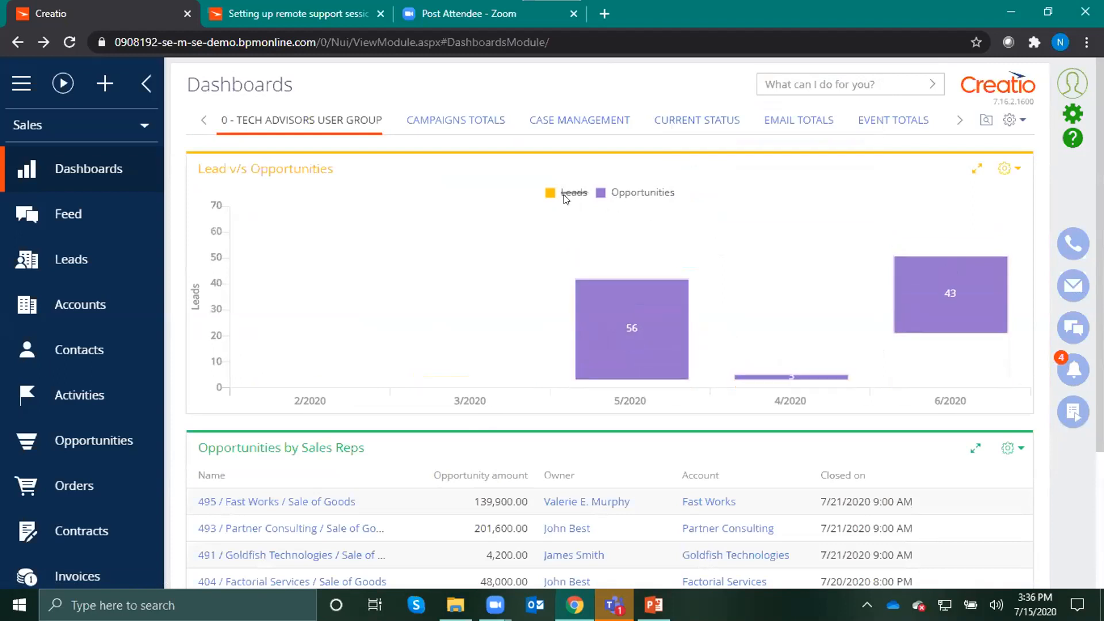
pyautogui.click(763, 383)
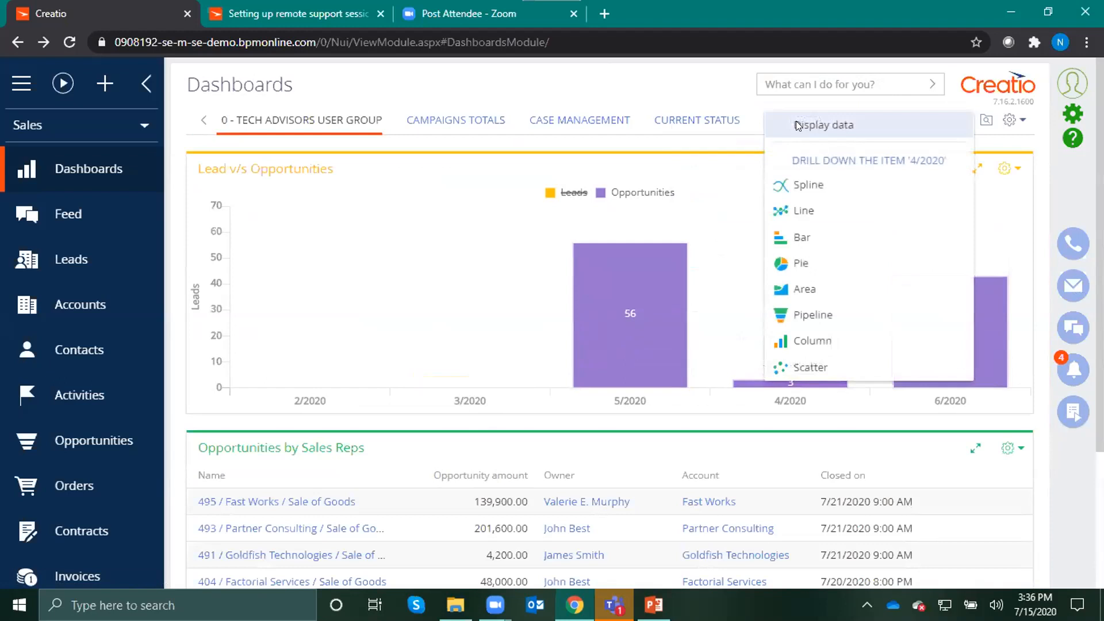
pyautogui.click(564, 192)
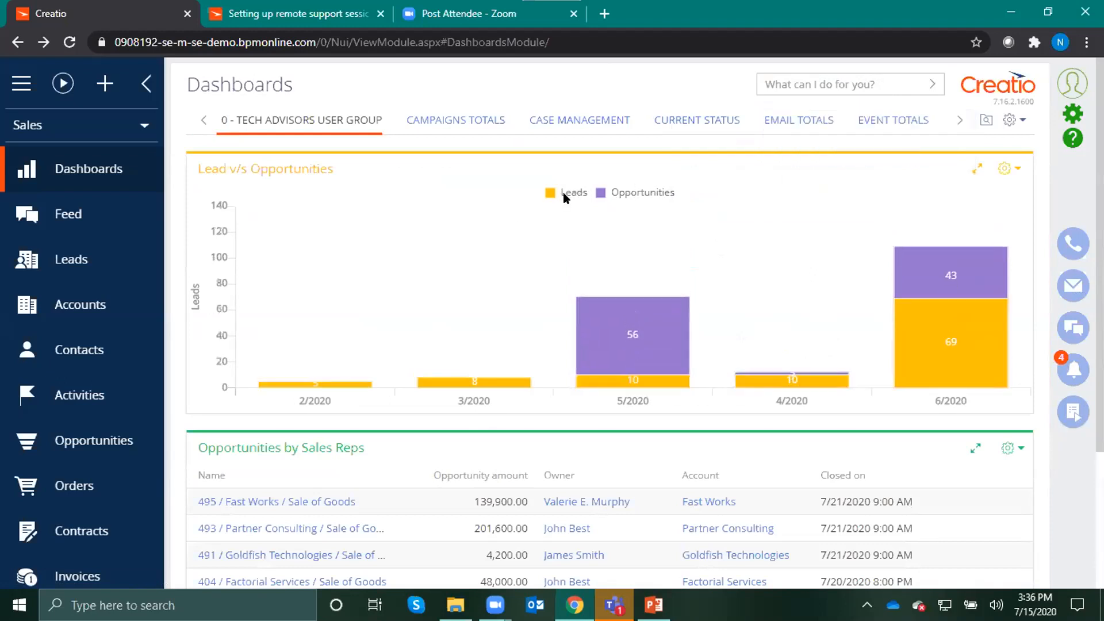
# Edit the 0 - Tech Advisors User Group dashboard and open the setup of its Opportunities by Sales Reps list
pyautogui.scroll(-2, 781, 240)
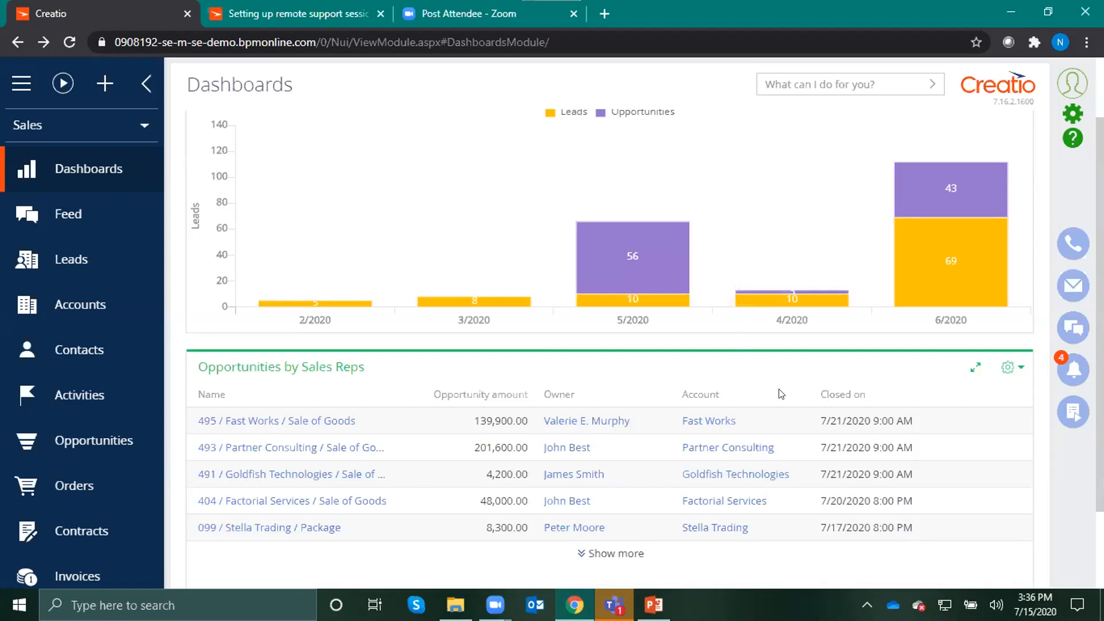
pyautogui.scroll(-3, 828, 384)
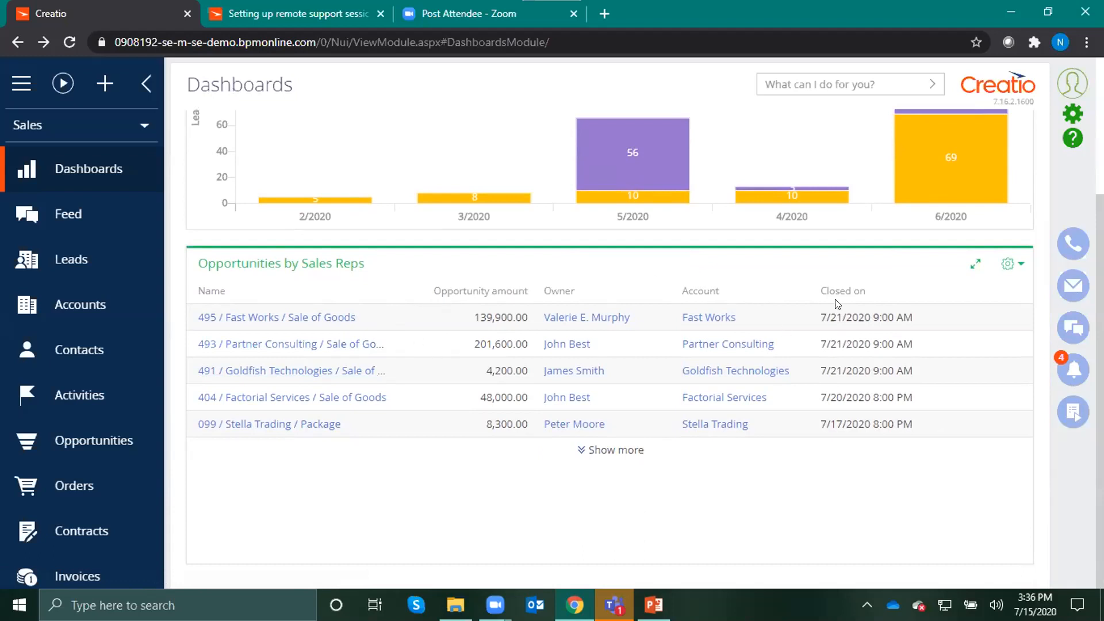
pyautogui.scroll(3, 920, 368)
pyautogui.click(1013, 119)
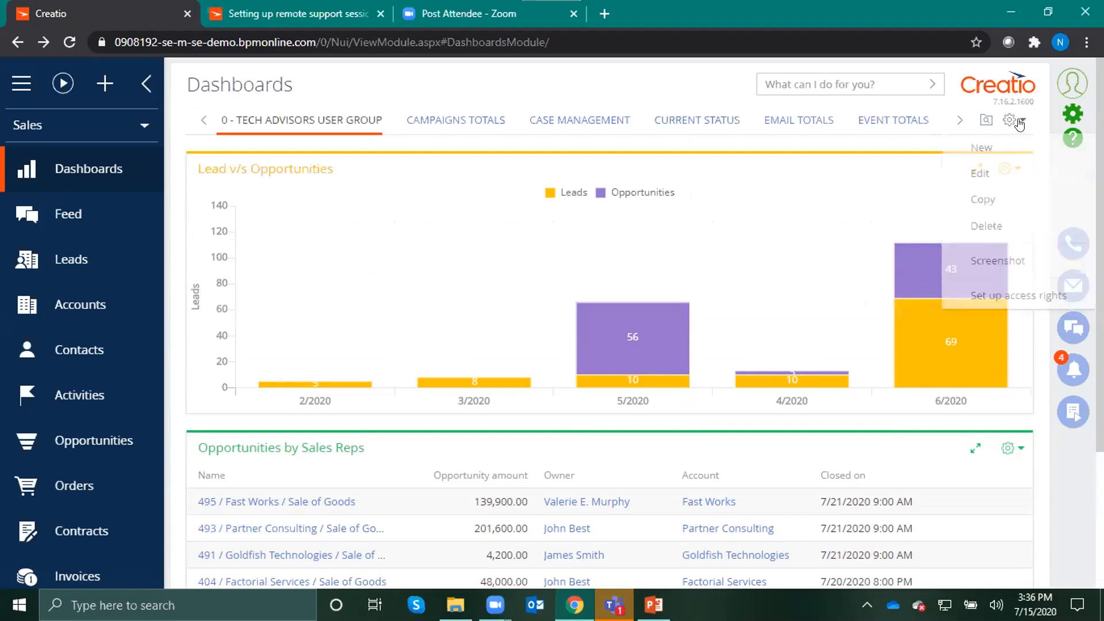
pyautogui.click(976, 173)
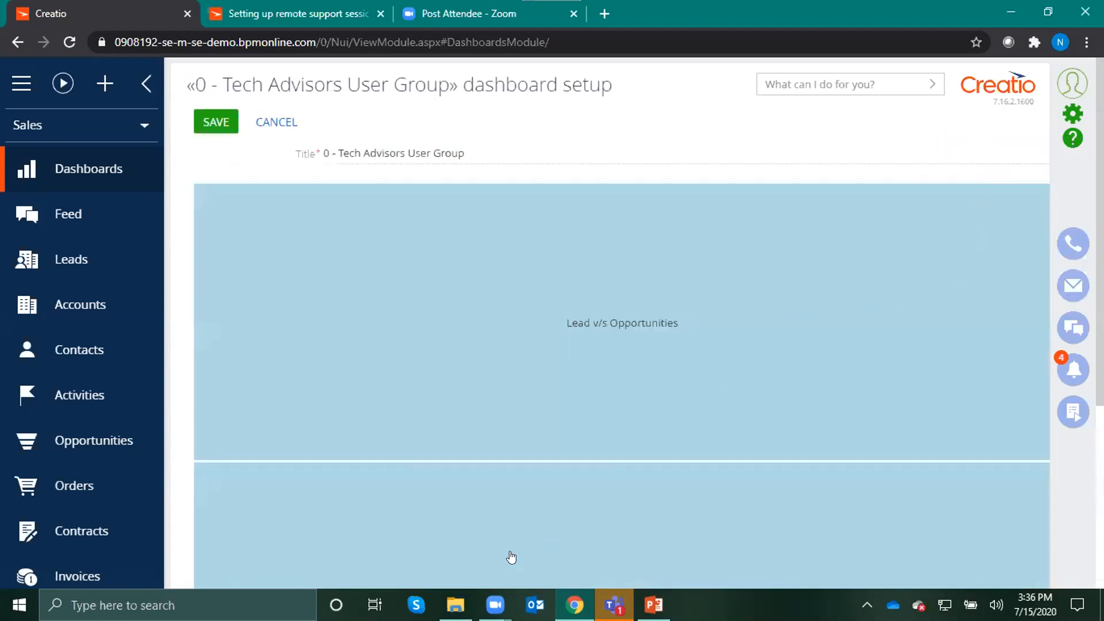
pyautogui.scroll(-4, 477, 485)
pyautogui.doubleClick(588, 383)
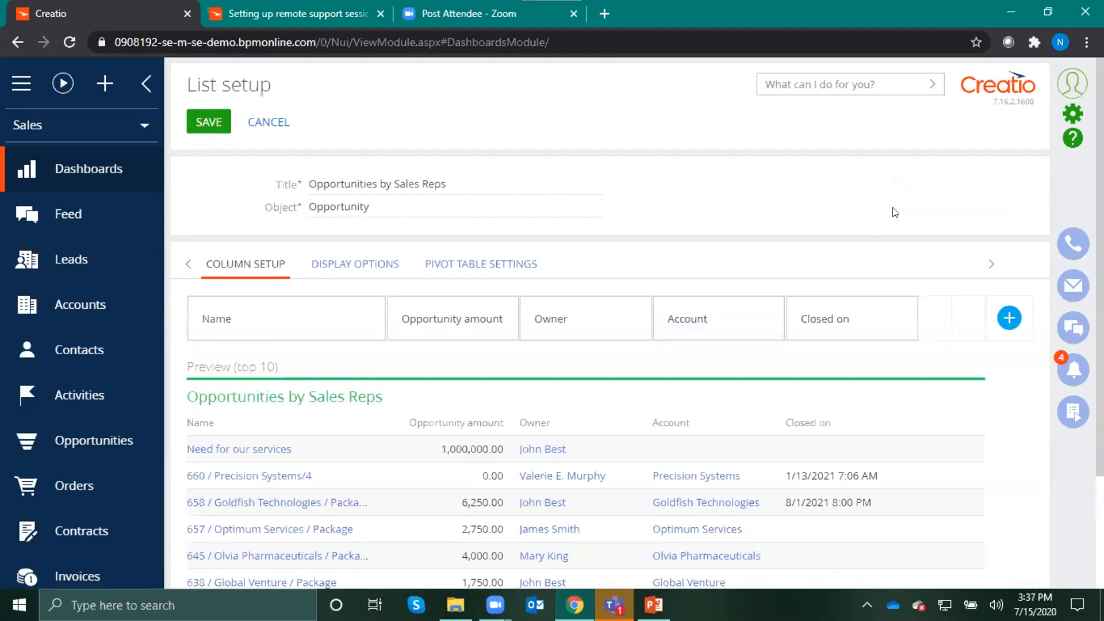
pyautogui.scroll(-2, 906, 339)
pyautogui.scroll(1, 917, 299)
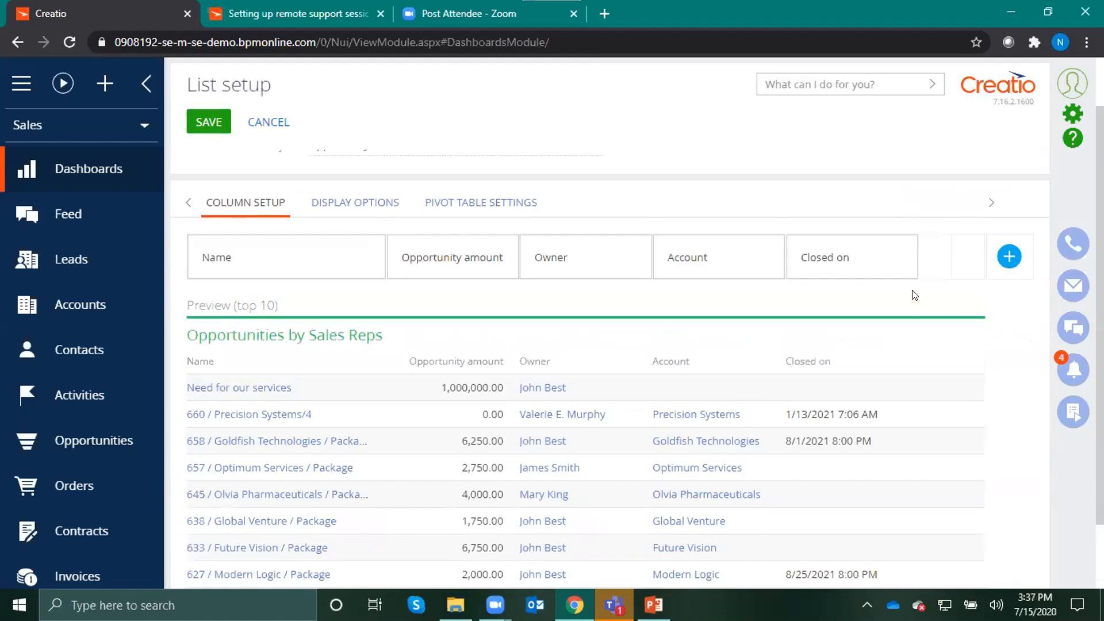
pyautogui.click(907, 257)
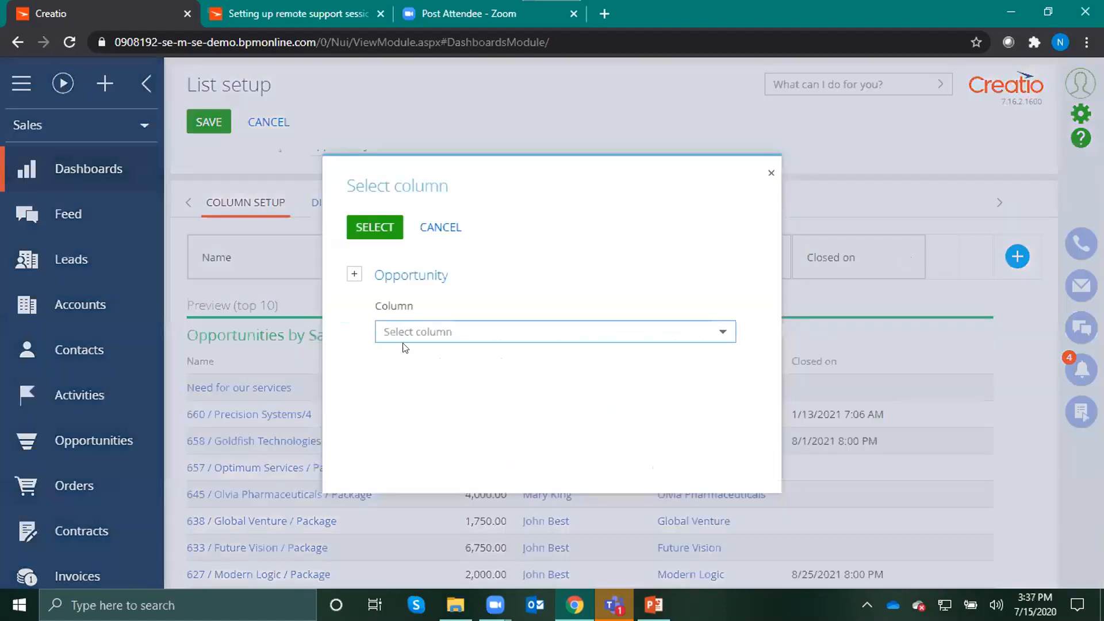
pyautogui.click(437, 227)
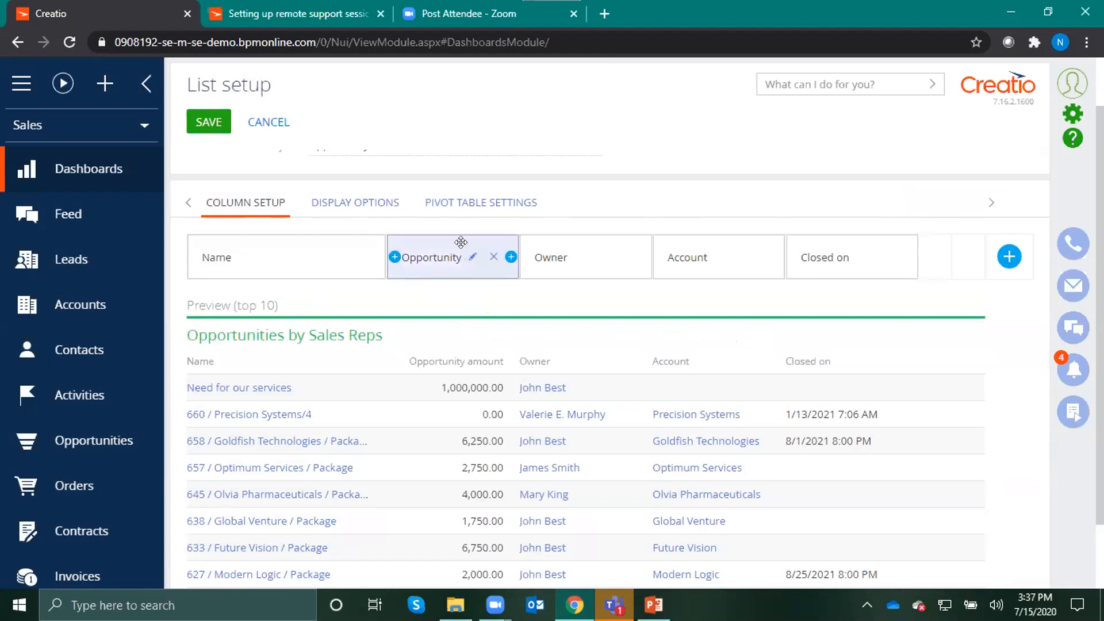
# Group the rows of the list's pivot table by Owner and Account, in that order
pyautogui.scroll(1, 640, 239)
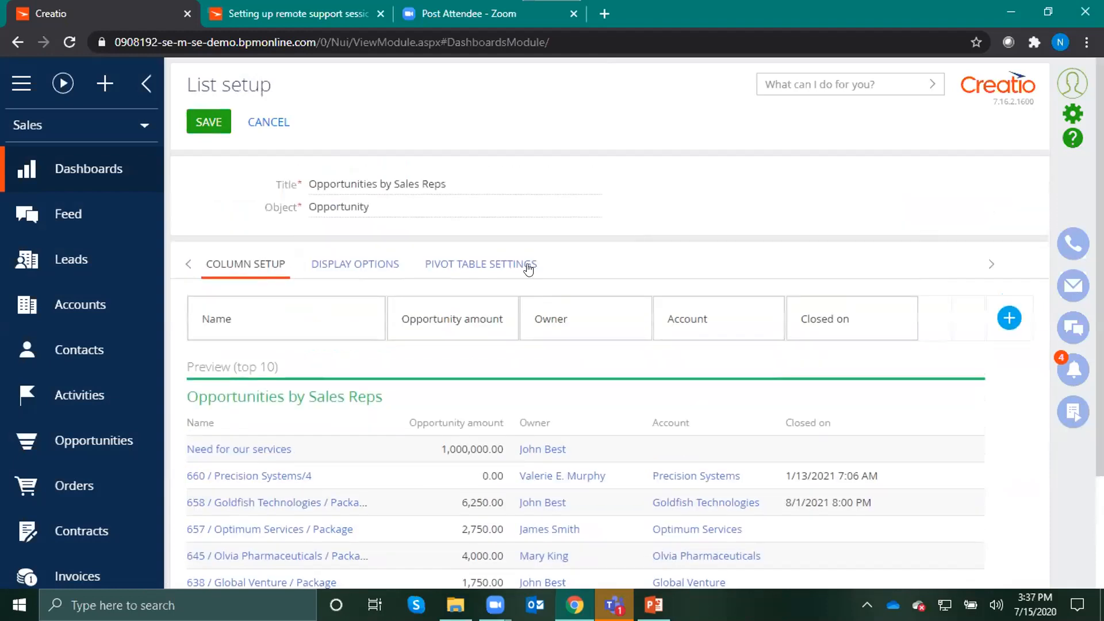
pyautogui.click(464, 267)
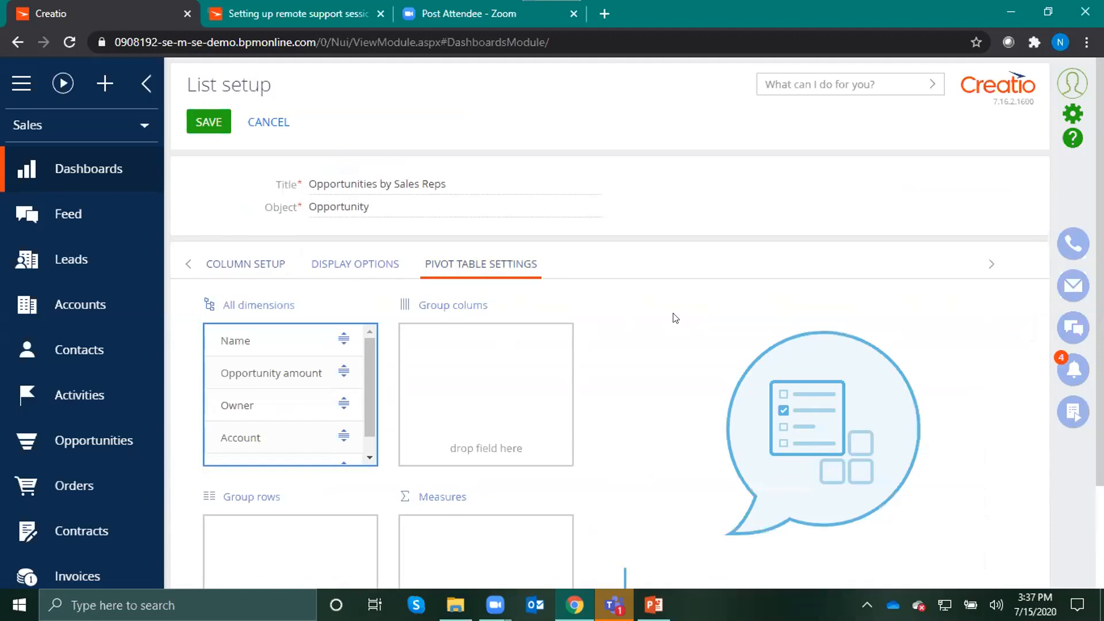
pyautogui.scroll(-2, 674, 317)
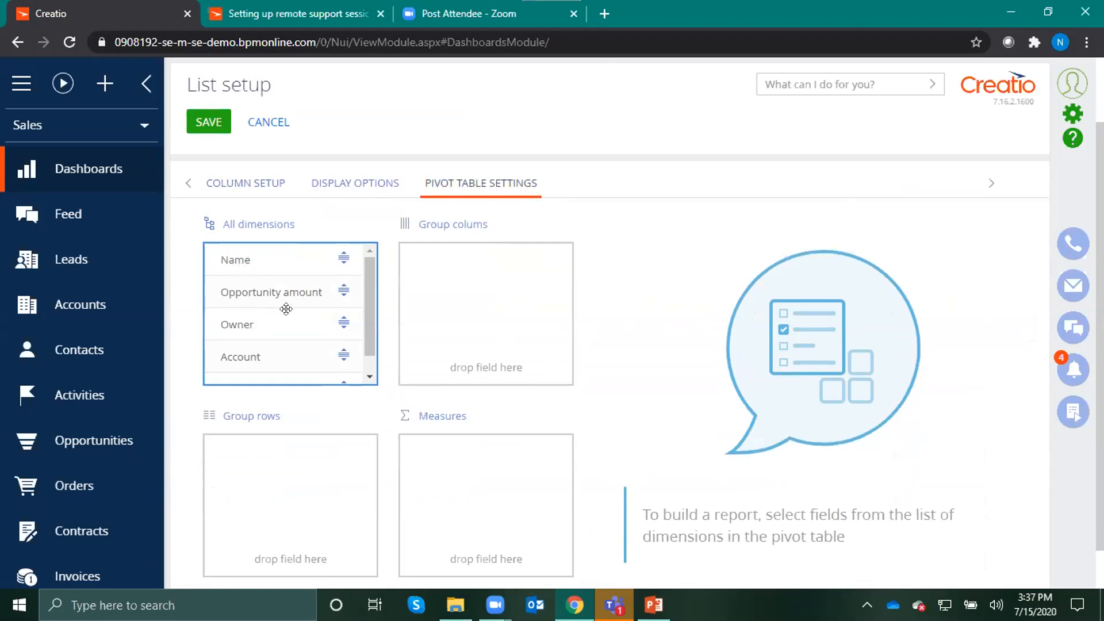
pyautogui.moveTo(367, 266)
pyautogui.mouseDown()
pyautogui.moveTo(365, 279)
pyautogui.moveTo(376, 260)
pyautogui.mouseUp()
pyautogui.moveTo(233, 317); pyautogui.dragTo(199, 438)
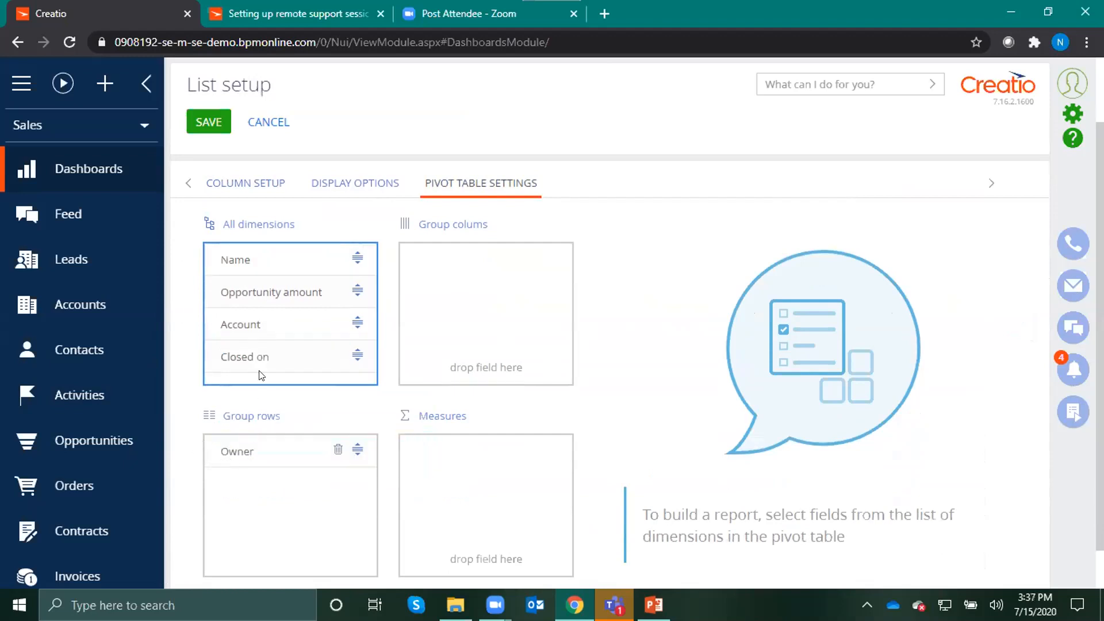
pyautogui.moveTo(256, 324); pyautogui.dragTo(210, 466)
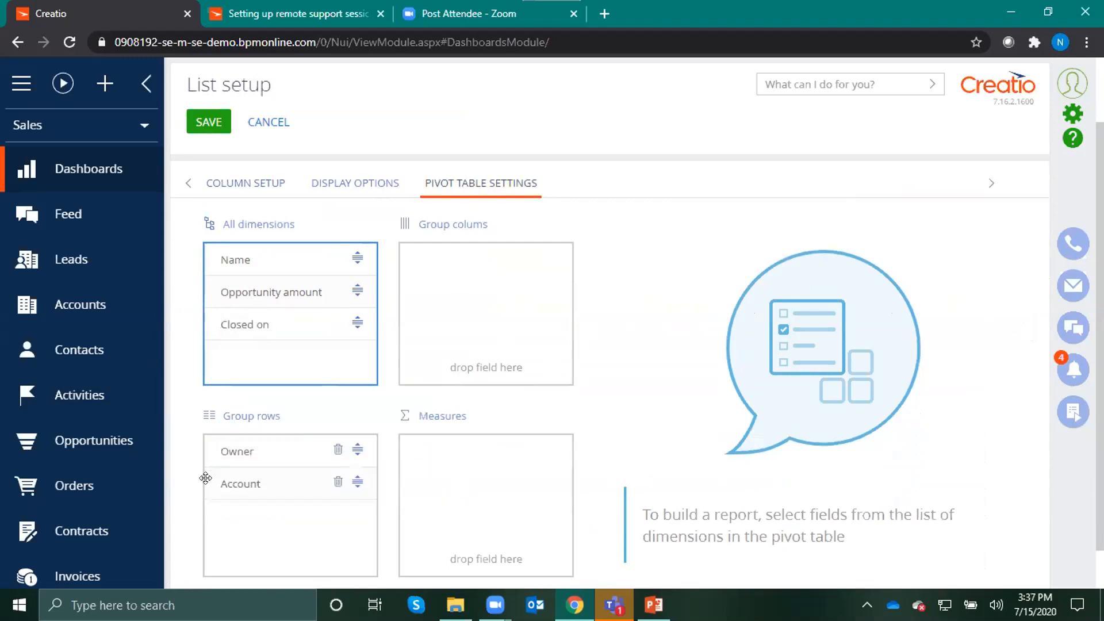
pyautogui.moveTo(357, 483); pyautogui.dragTo(204, 440)
# Group the pivot table columns by Name and add Opportunity amount as the measure
pyautogui.moveTo(242, 255); pyautogui.dragTo(409, 249)
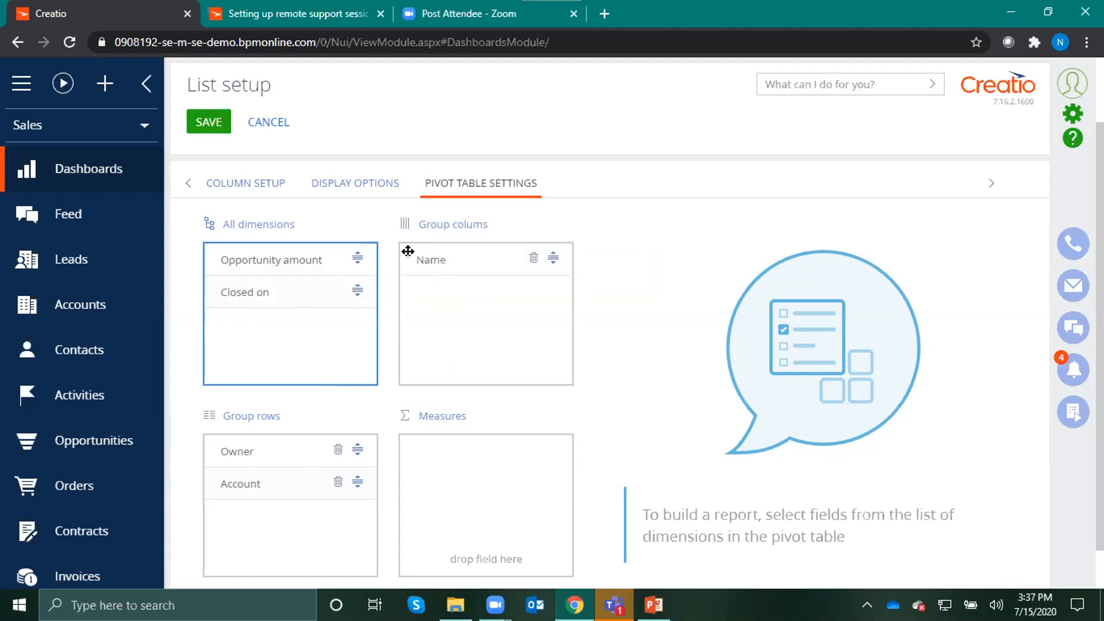
pyautogui.moveTo(268, 266); pyautogui.dragTo(405, 434)
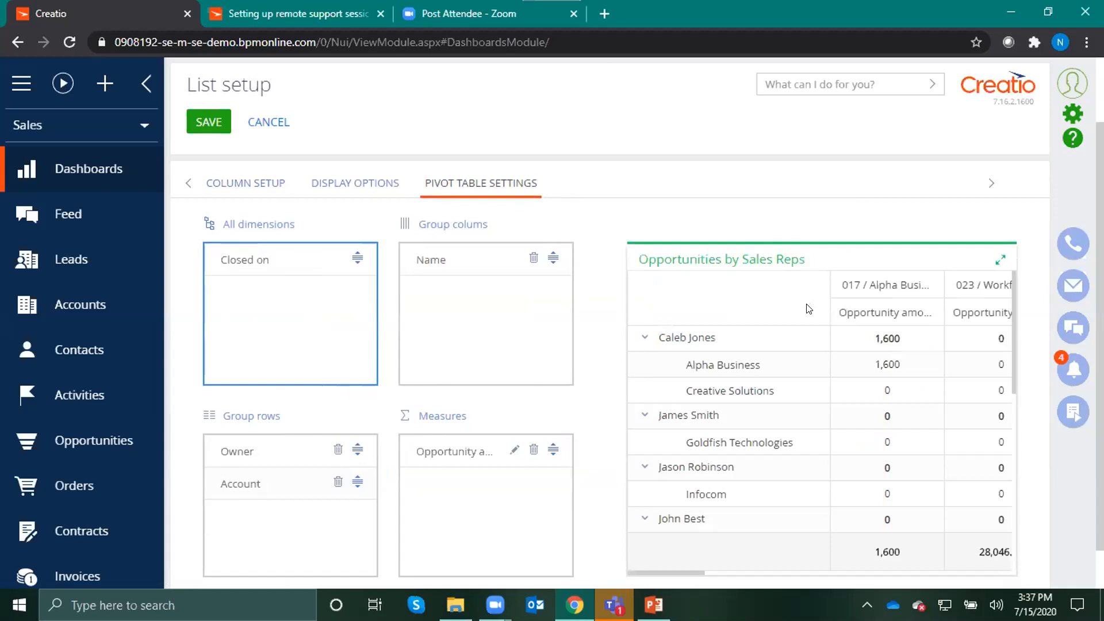
# Check the pivot table preview at full size, restore it, and save the list setup and the dashboard
pyautogui.scroll(-3, 880, 428)
pyautogui.scroll(3, 964, 347)
pyautogui.click(1000, 260)
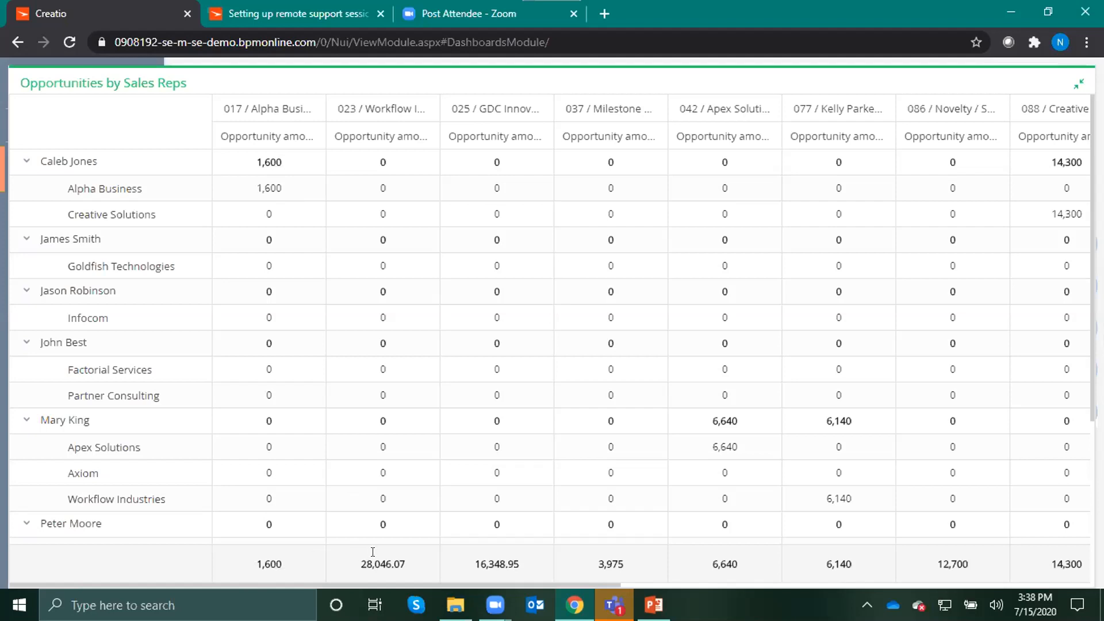
pyautogui.click(1079, 84)
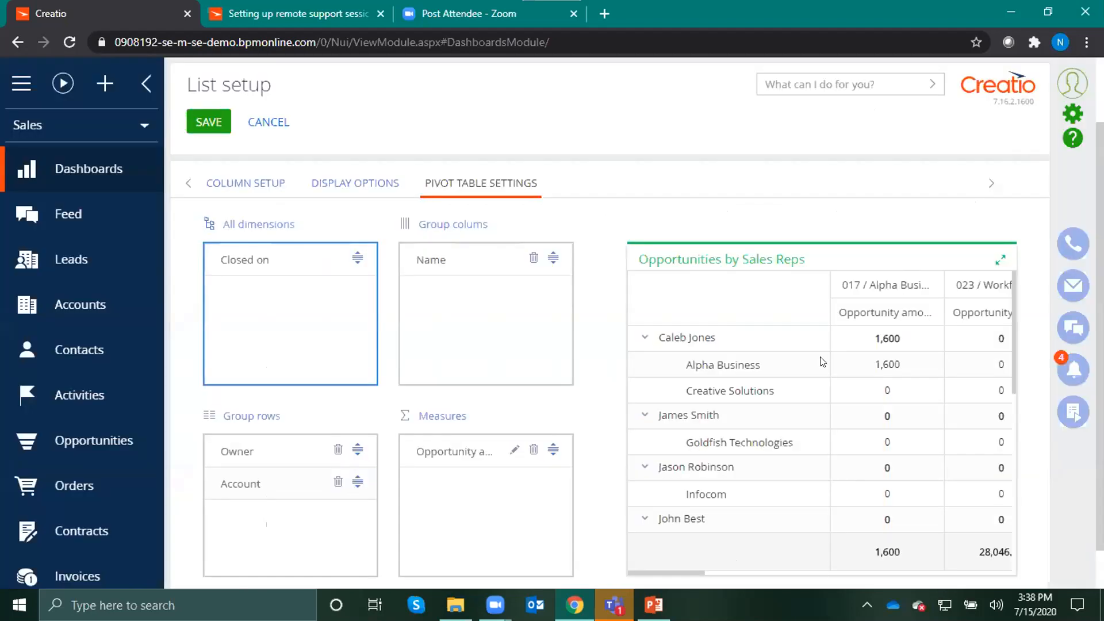
pyautogui.click(210, 124)
pyautogui.click(215, 119)
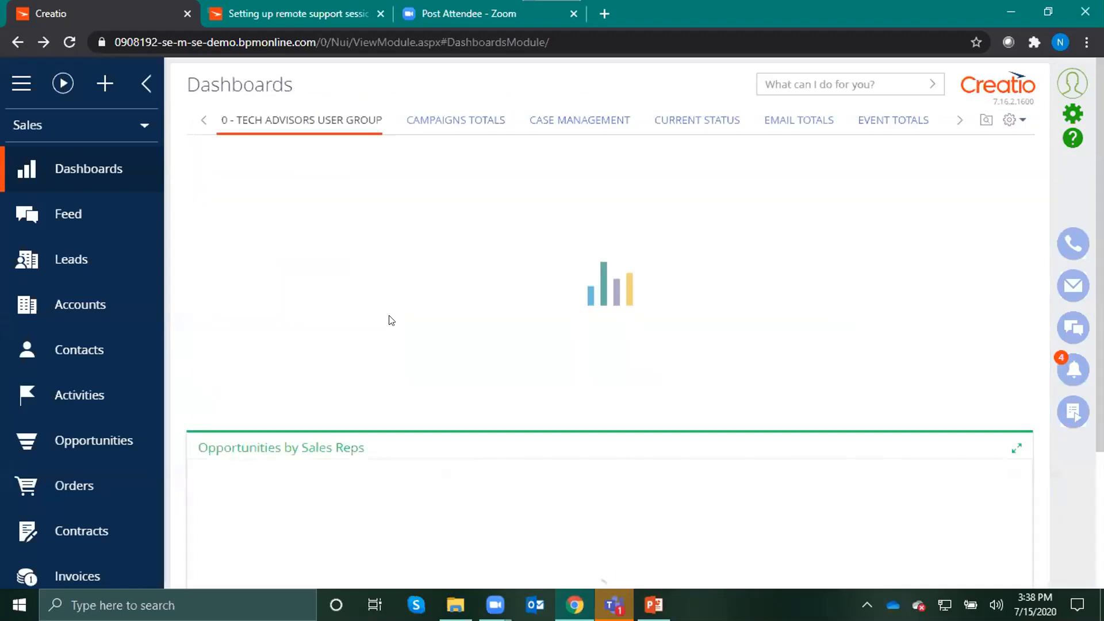
pyautogui.scroll(-3, 988, 396)
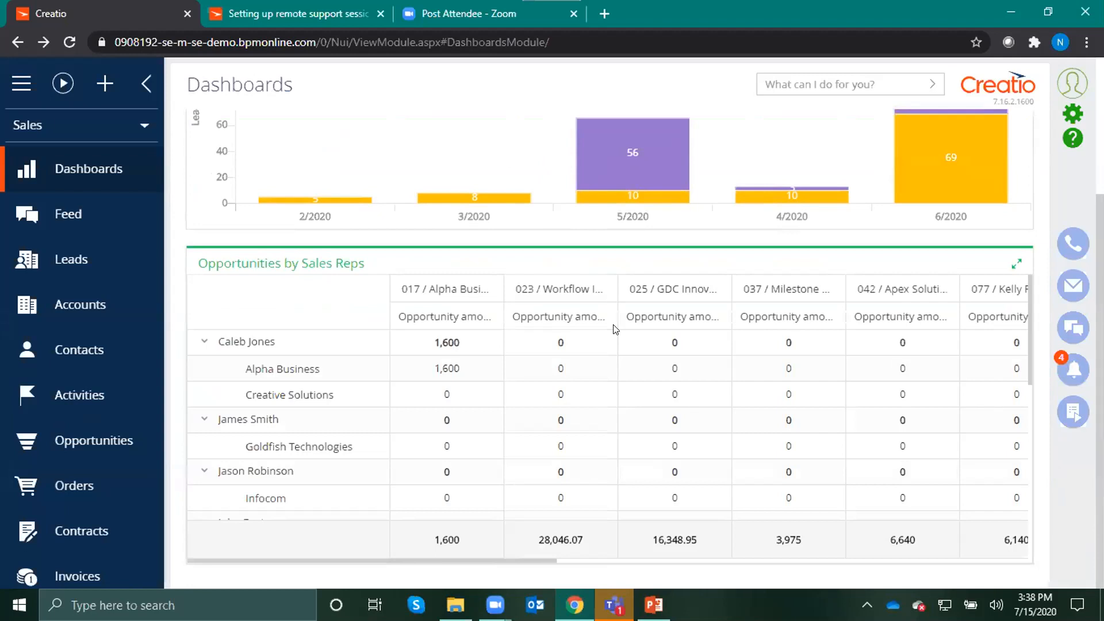
pyautogui.scroll(3, 614, 329)
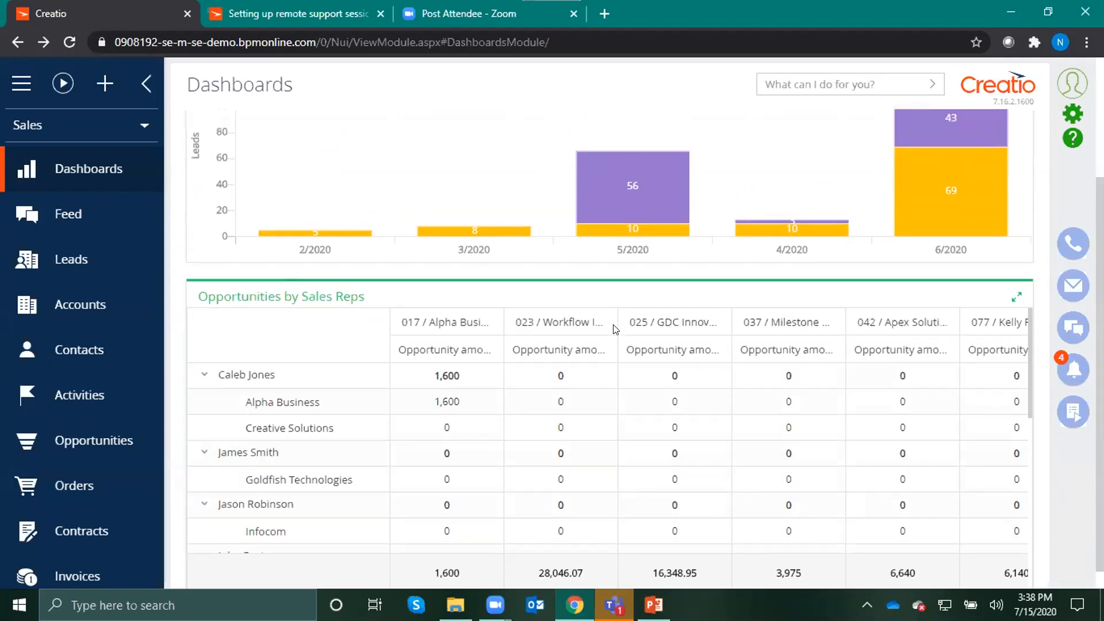
# Edit the Opportunities by Sales Reps pivot table, moving Name to the row groups below Account and grouping the columns by Closed on
pyautogui.click(1007, 119)
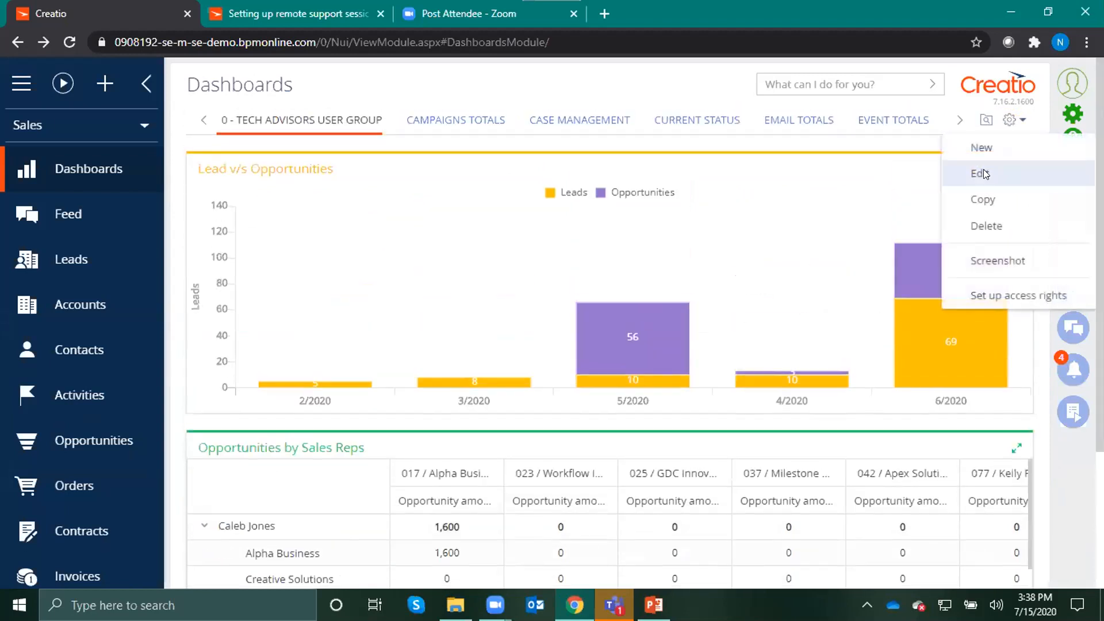
pyautogui.click(980, 172)
pyautogui.doubleClick(562, 476)
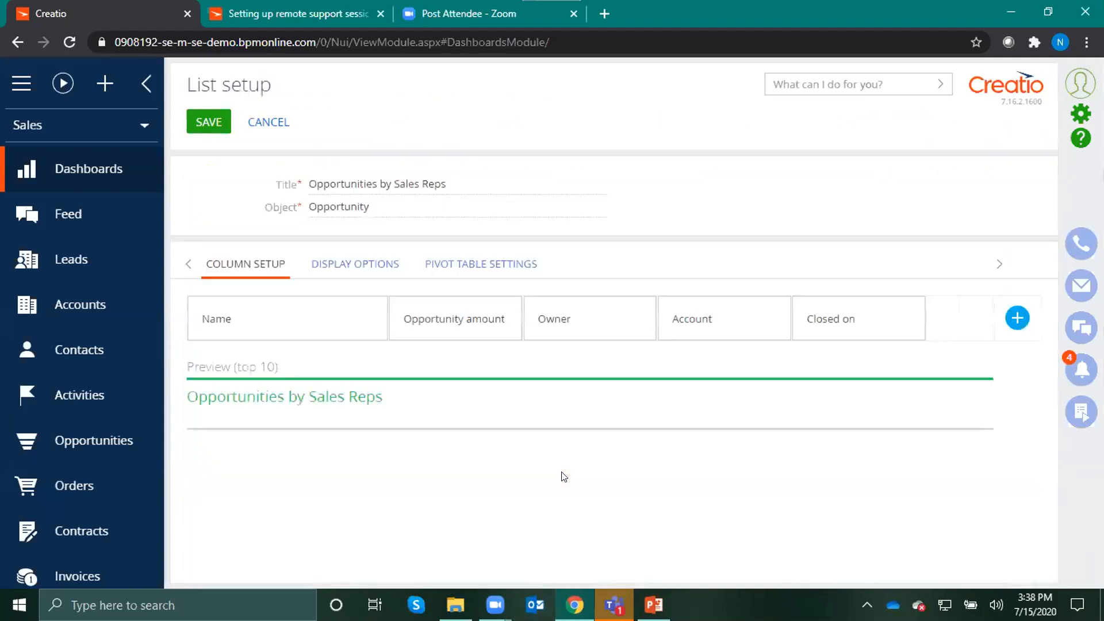
pyautogui.click(472, 264)
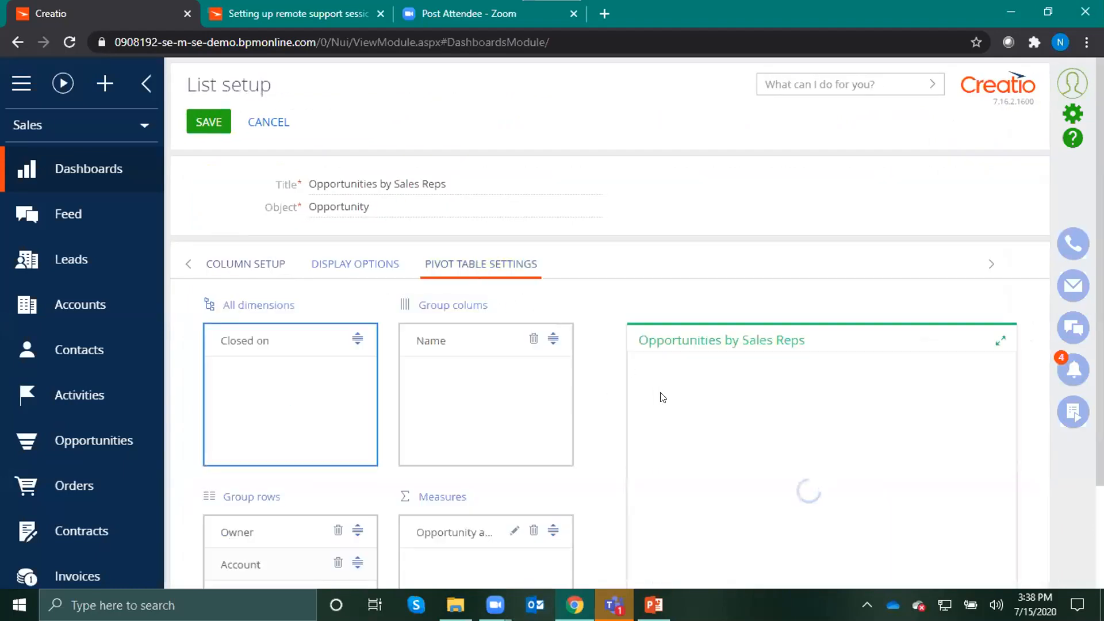
pyautogui.scroll(-2, 659, 396)
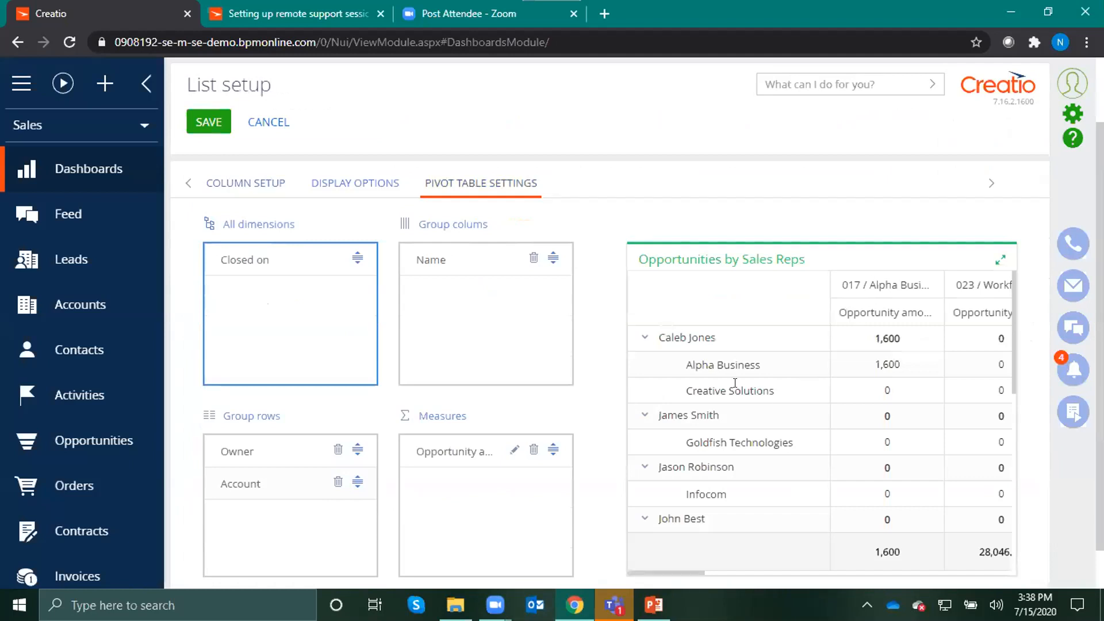
pyautogui.moveTo(430, 260); pyautogui.dragTo(202, 515)
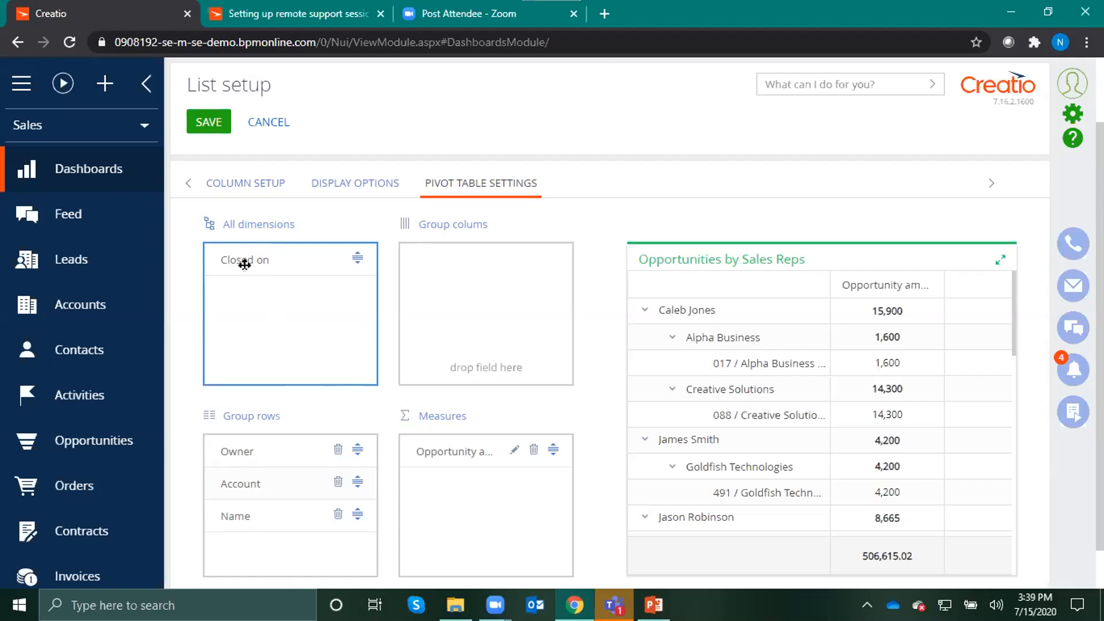
pyautogui.moveTo(244, 257); pyautogui.dragTo(400, 258)
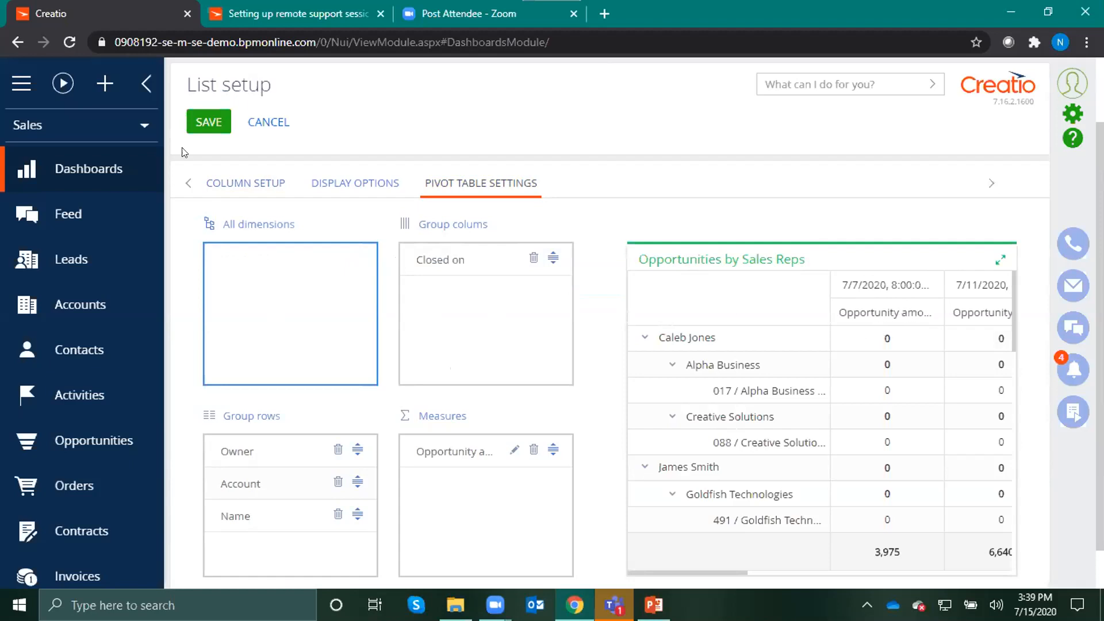
# Save the regrouped list and the 0 - Tech Advisors User Group dashboard
pyautogui.click(211, 126)
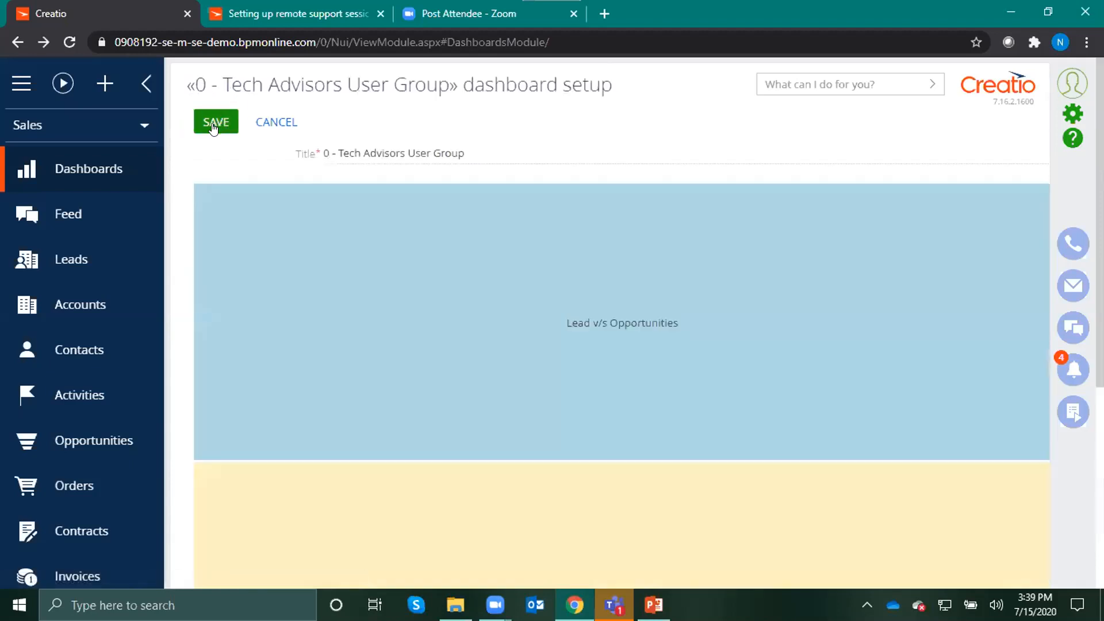
pyautogui.click(216, 121)
pyautogui.scroll(-1, 758, 285)
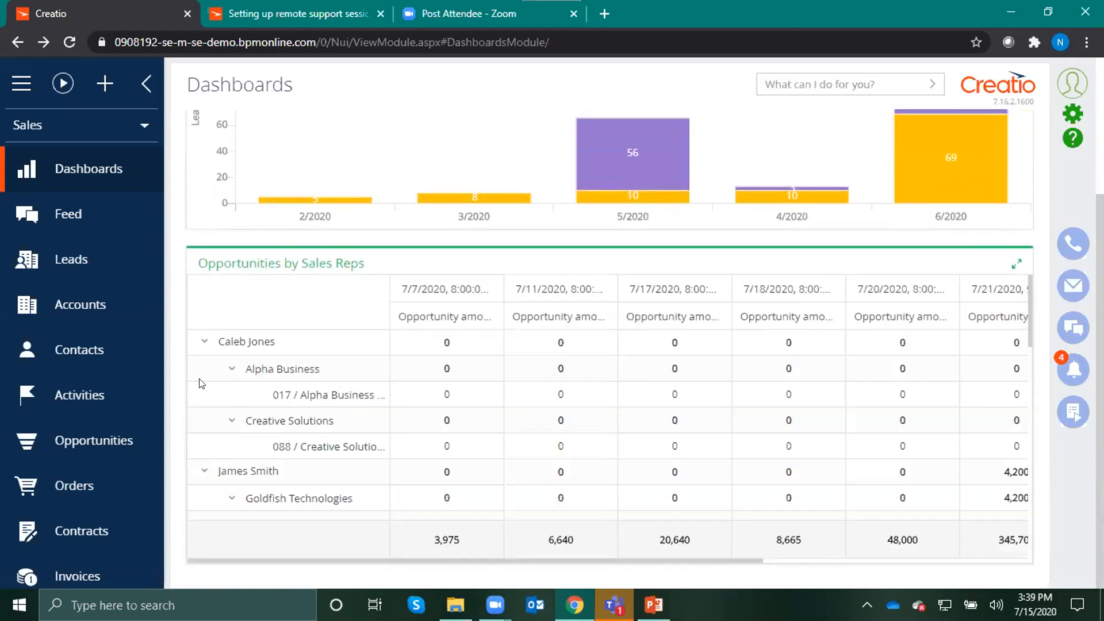
# Collapse the first three owner groups in the dashboard's pivot table, review the remaining rows, and switch to the PowerPoint presentation
pyautogui.click(204, 342)
pyautogui.click(205, 368)
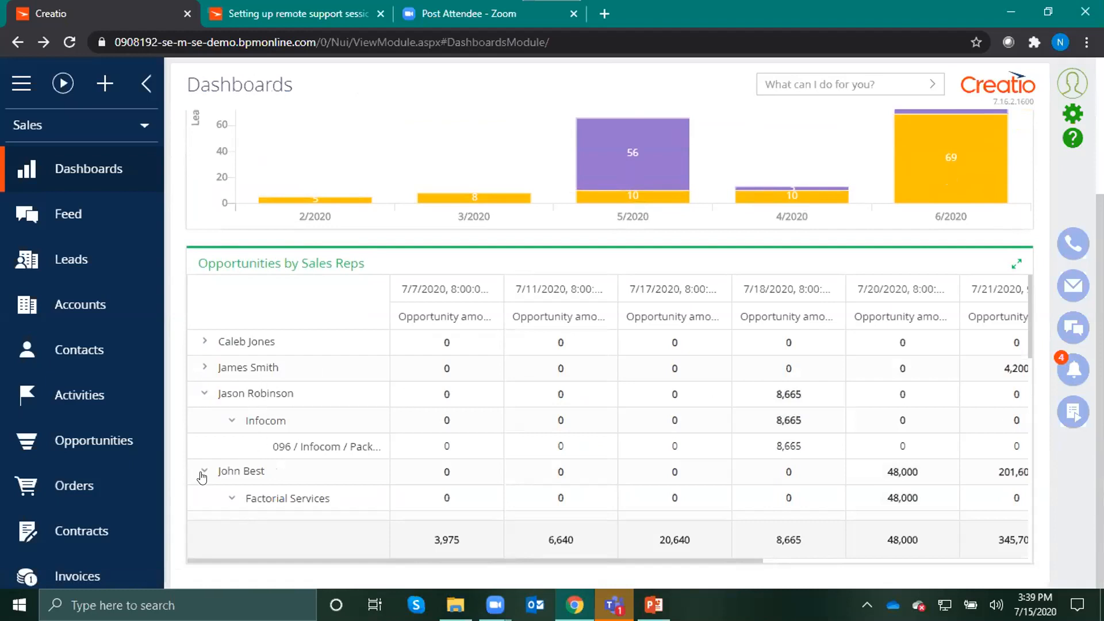
pyautogui.click(205, 395)
pyautogui.scroll(-1, 241, 409)
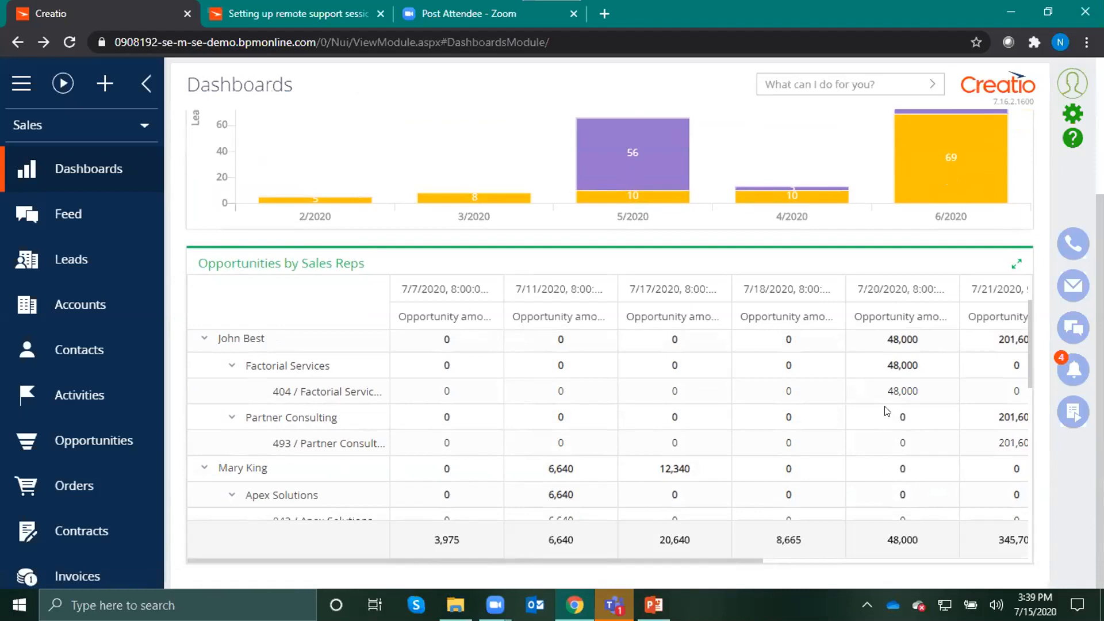
pyautogui.scroll(2, 845, 486)
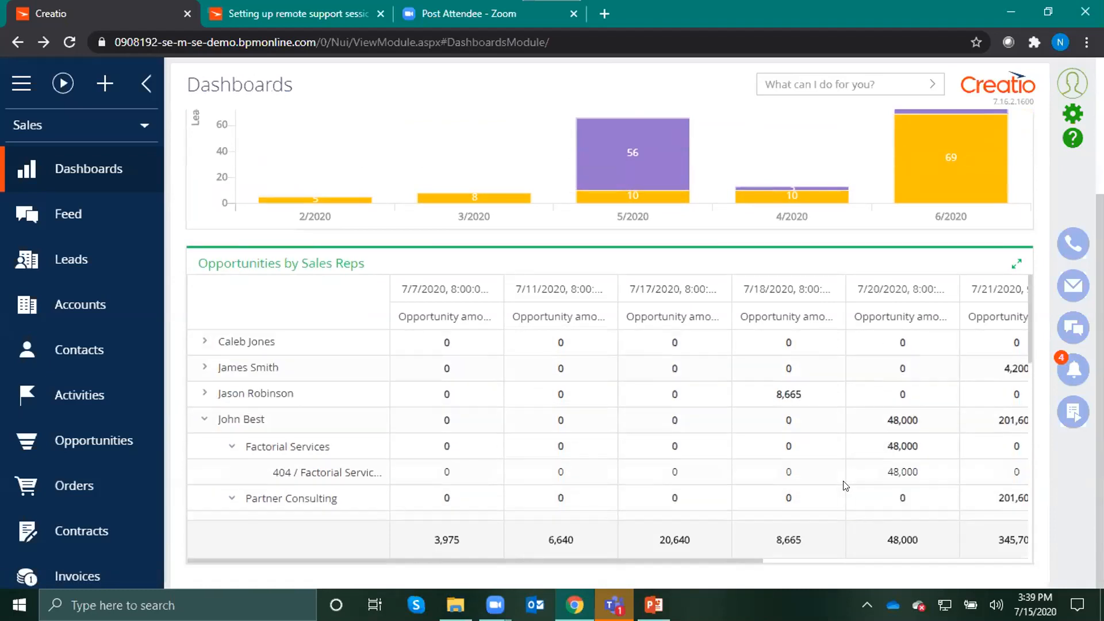
pyautogui.scroll(3, 845, 486)
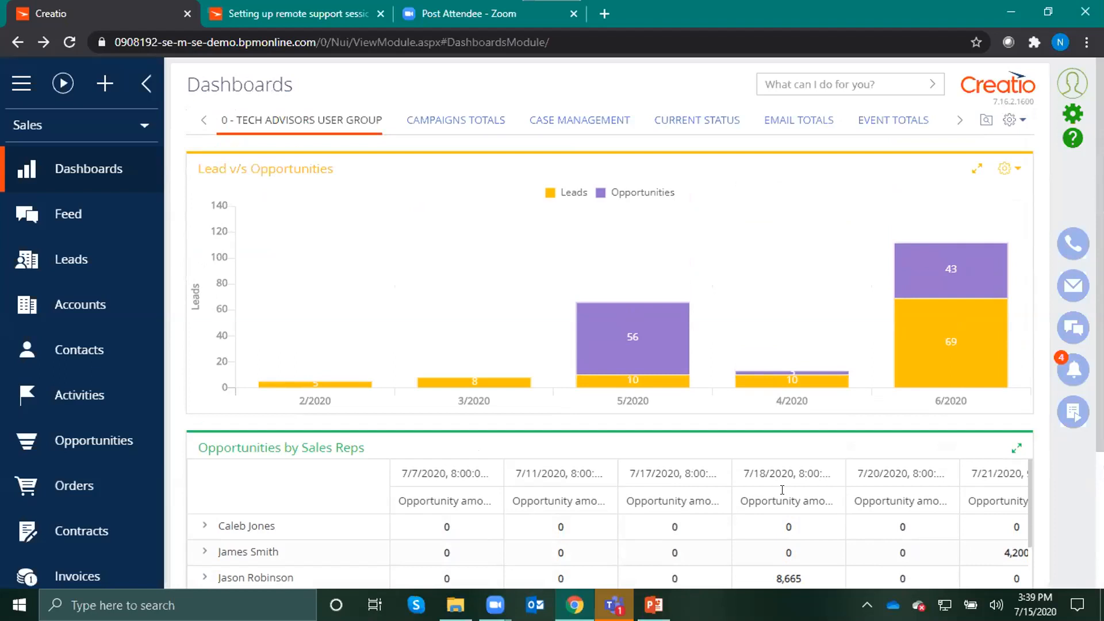
pyautogui.click(654, 605)
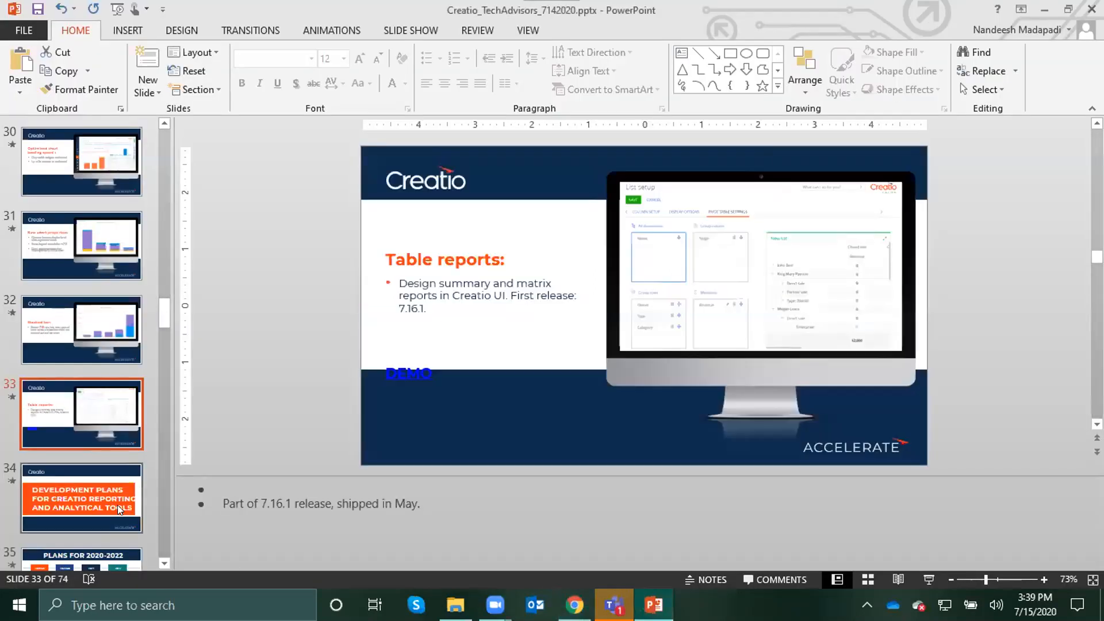